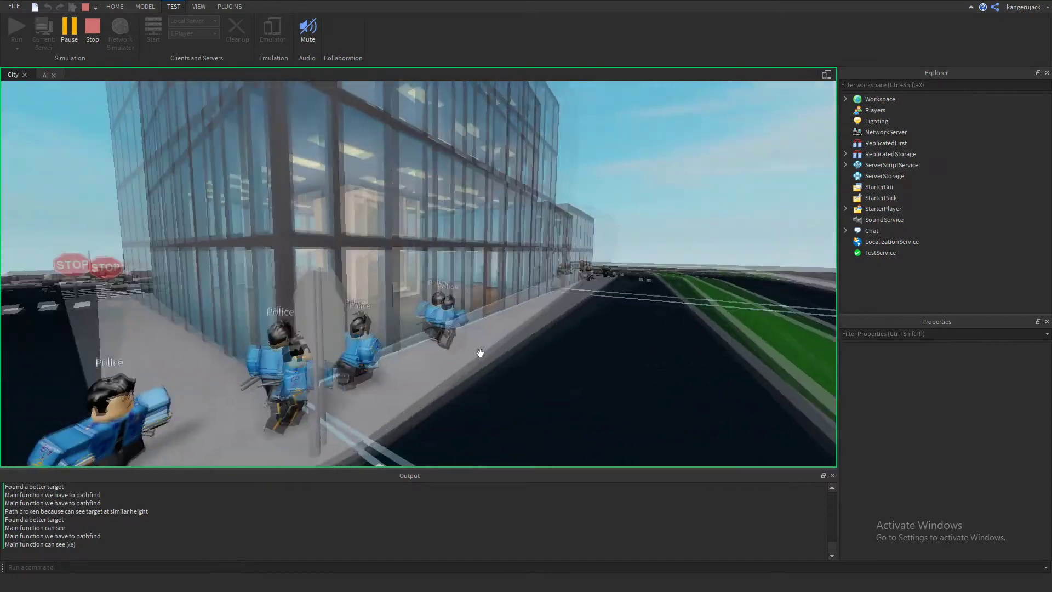
- Follow the Police NPCs along the sidewalk towards the Criminal NPCs in the running simulation
{"action": "key", "text": "w"}
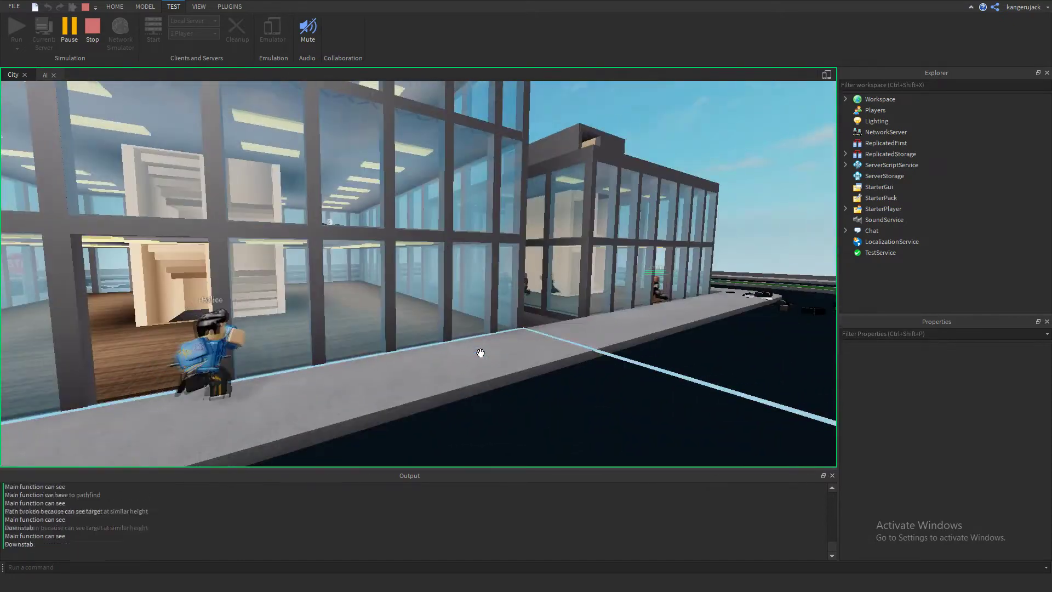
{"action": "key", "text": "w"}
{"action": "key", "text": "d"}
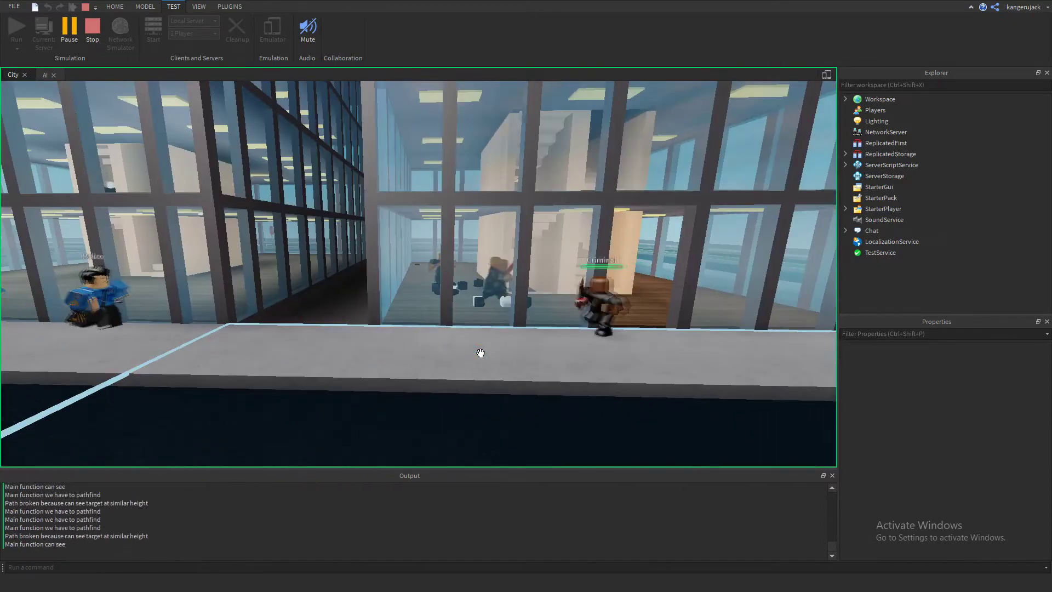
{"action": "key", "text": "a"}
{"action": "key", "text": "s"}
{"action": "key", "text": "a"}
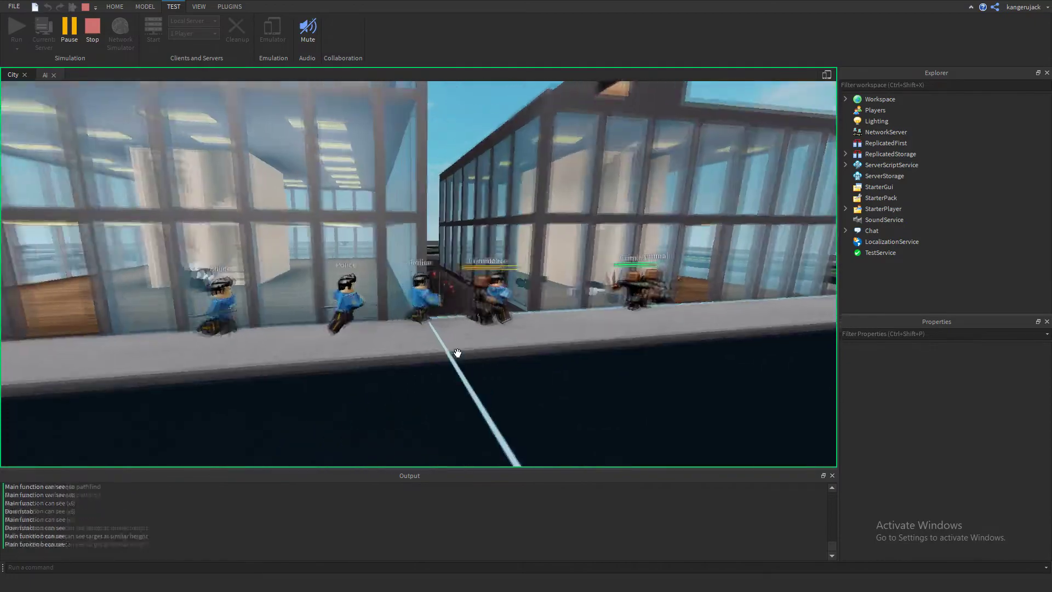
{"action": "key", "text": "w"}
{"action": "key", "text": "d"}
{"action": "key", "text": "s"}
{"action": "key", "text": "d"}
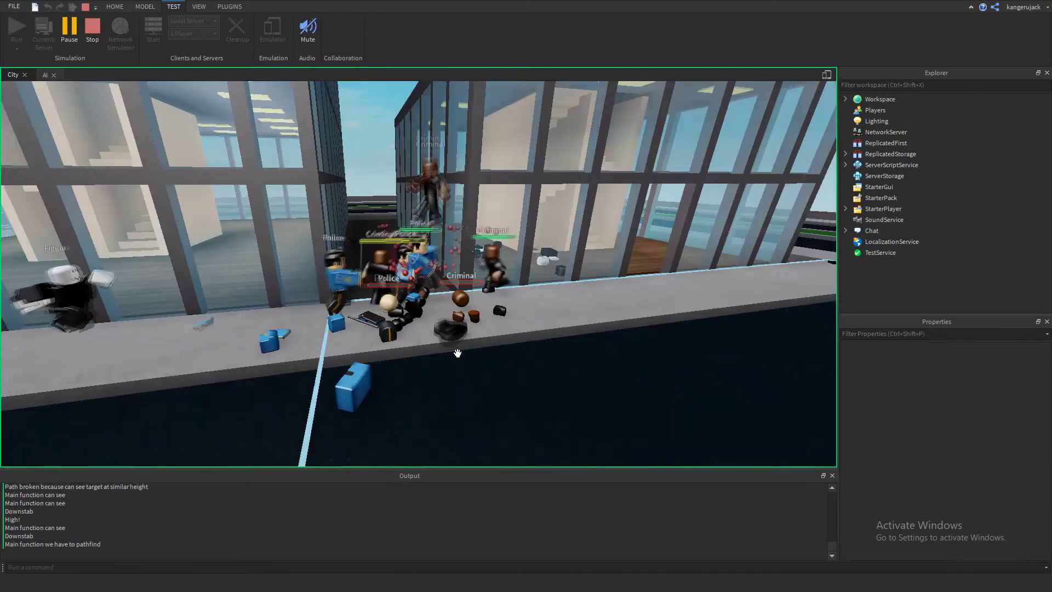
- Watch the Police and Criminal NPCs fight at the alley between the glass buildings from several angles
{"action": "key", "text": "w"}
{"action": "key", "text": "s"}
{"action": "right_click_drag", "start_coordinate": [538, 303], "coordinate": [546, 296]}
{"action": "key", "text": "w"}
{"action": "key", "text": "s"}
{"action": "key", "text": "w"}
{"action": "key", "text": "a"}
{"action": "key", "text": "s"}
{"action": "key", "text": "w"}
{"action": "key", "text": "s"}
{"action": "key", "text": "w"}
{"action": "key", "text": "d"}
{"action": "key", "text": "w"}
{"action": "key", "text": "a"}
{"action": "key", "text": "s"}
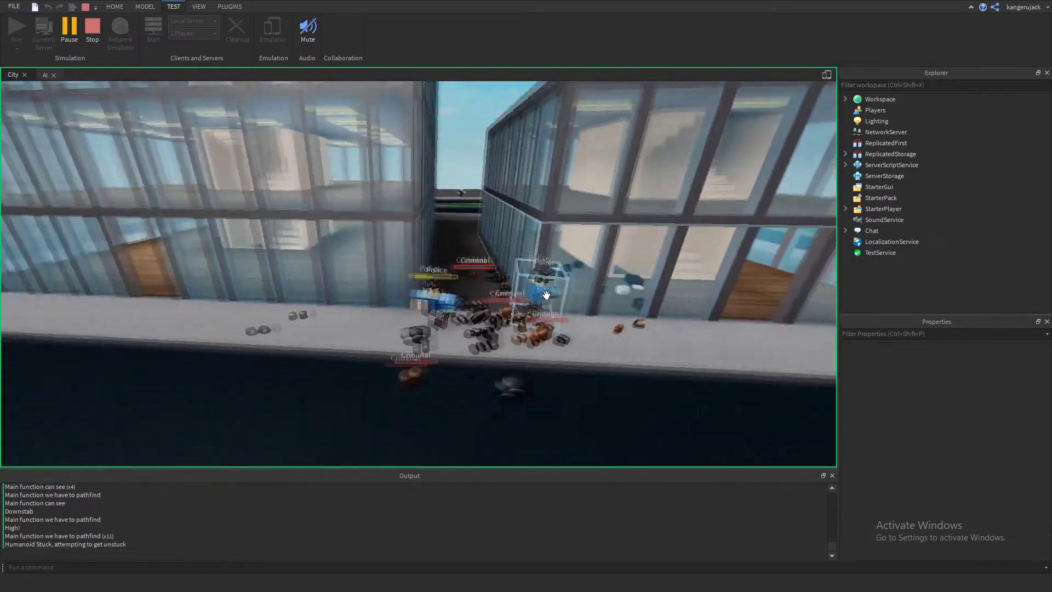
{"action": "right_click_drag", "start_coordinate": [536, 355], "coordinate": [537, 354]}
{"action": "key", "text": "w"}
{"action": "key", "text": "w"}
{"action": "key", "text": "a"}
{"action": "key", "text": "s"}
{"action": "right_click_drag", "start_coordinate": [539, 310], "coordinate": [538, 310]}
{"action": "key", "text": "w"}
{"action": "key", "text": "s"}
{"action": "key", "text": "w"}
{"action": "key", "text": "s"}
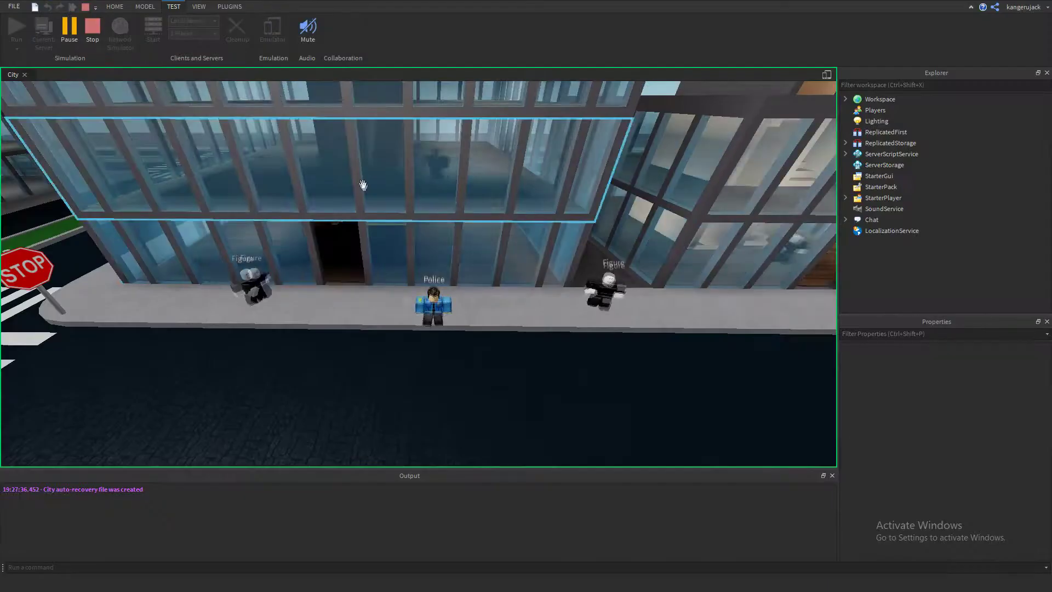
- Observe the lone Police NPC's combat with a Criminal up close and stop the simulation
{"action": "right_click_drag", "start_coordinate": [489, 262], "coordinate": [488, 262]}
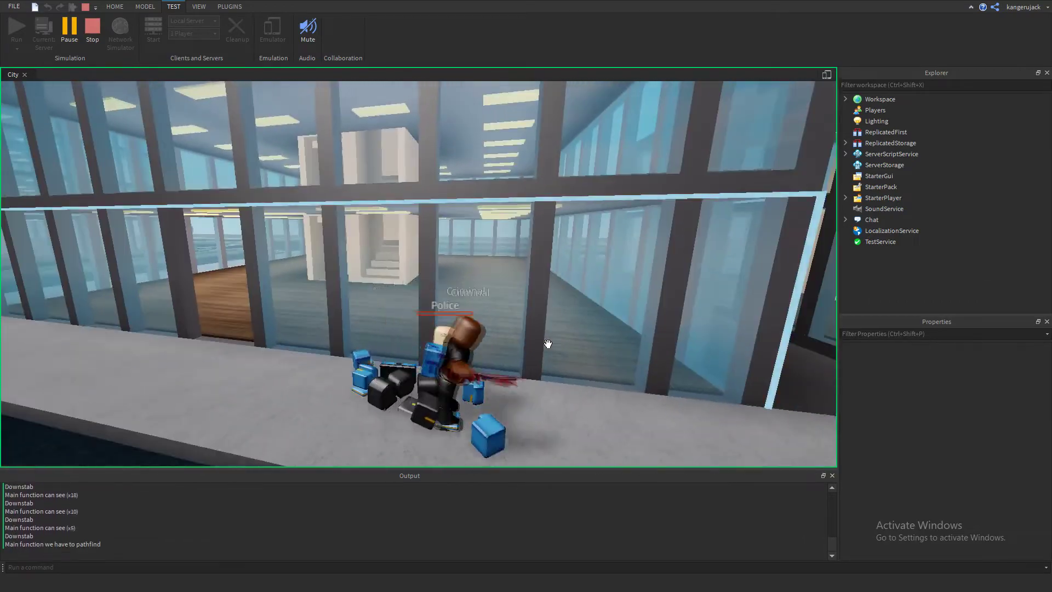
{"action": "key", "text": "s"}
{"action": "right_click_drag", "start_coordinate": [548, 344], "coordinate": [559, 340]}
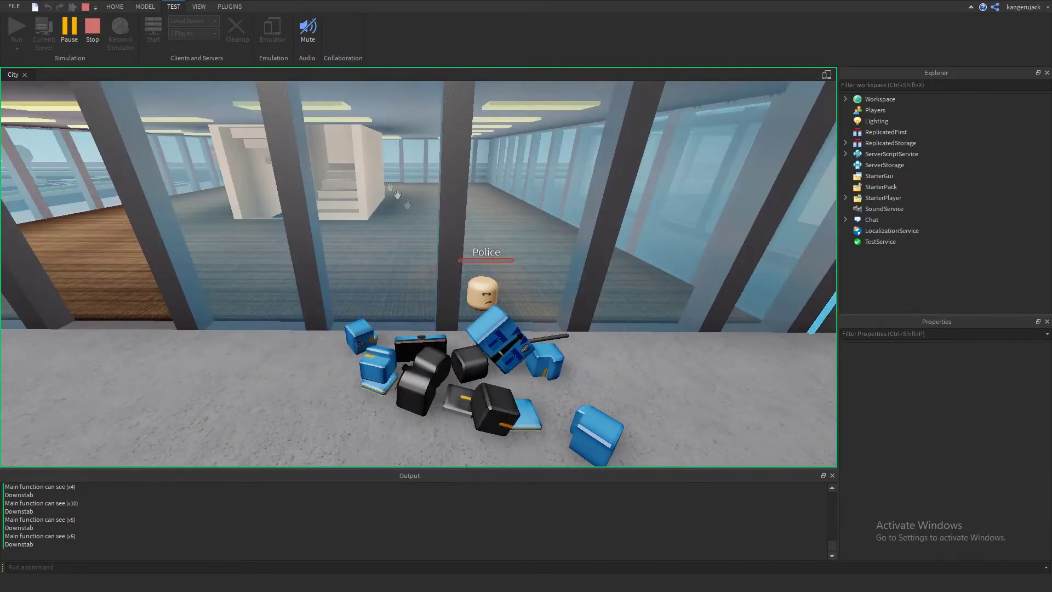
{"action": "left_click", "coordinate": [95, 50]}
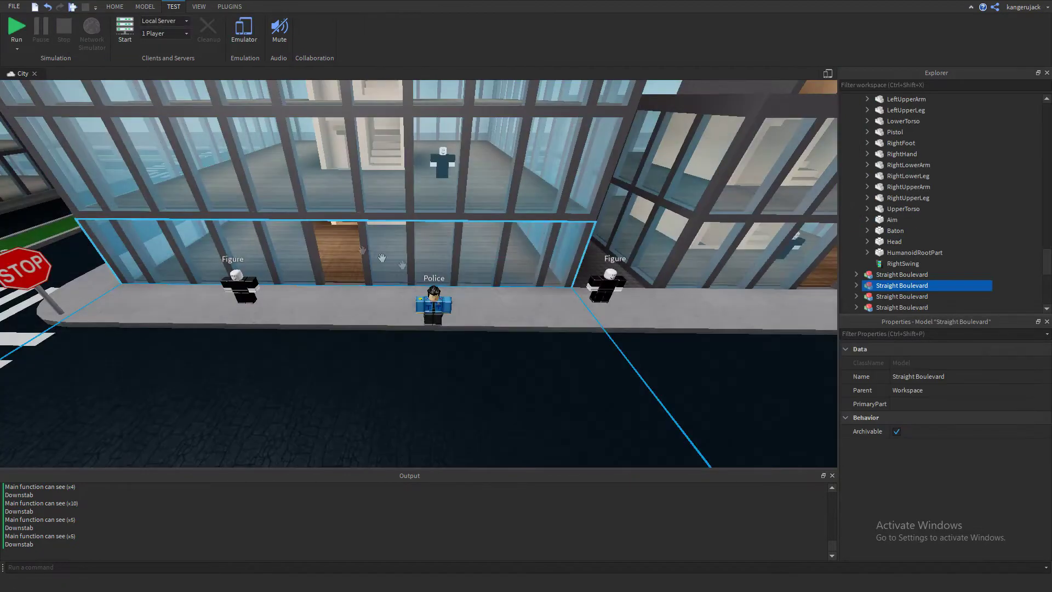
- Select the Police model on the sidewalk, focus on it and examine it from near and far
{"action": "left_click", "coordinate": [435, 299]}
{"action": "key", "text": "f"}
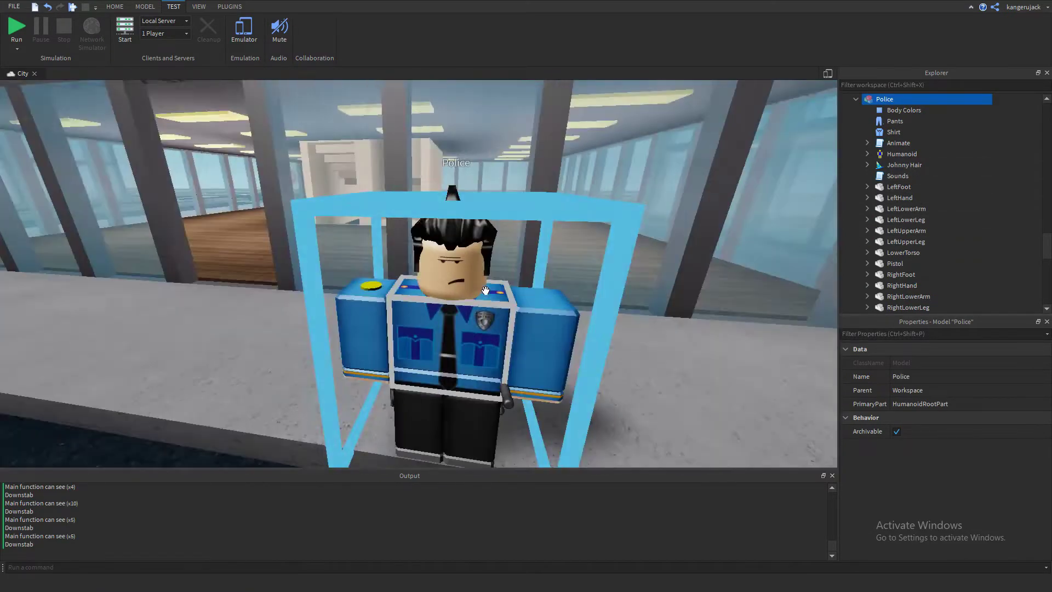
{"action": "scroll", "coordinate": [485, 291], "scroll_direction": "down", "scroll_amount": 5}
{"action": "right_click_drag", "start_coordinate": [486, 291], "coordinate": [486, 291]}
{"action": "scroll", "coordinate": [501, 277], "scroll_direction": "up", "scroll_amount": 5}
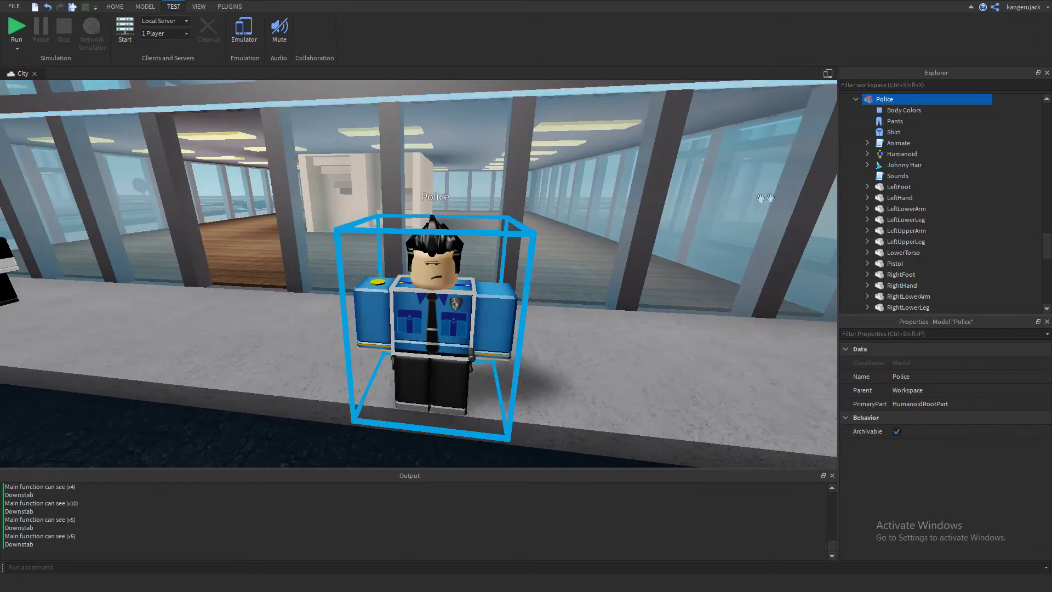
{"action": "scroll", "coordinate": [457, 275], "scroll_direction": "up", "scroll_amount": 3}
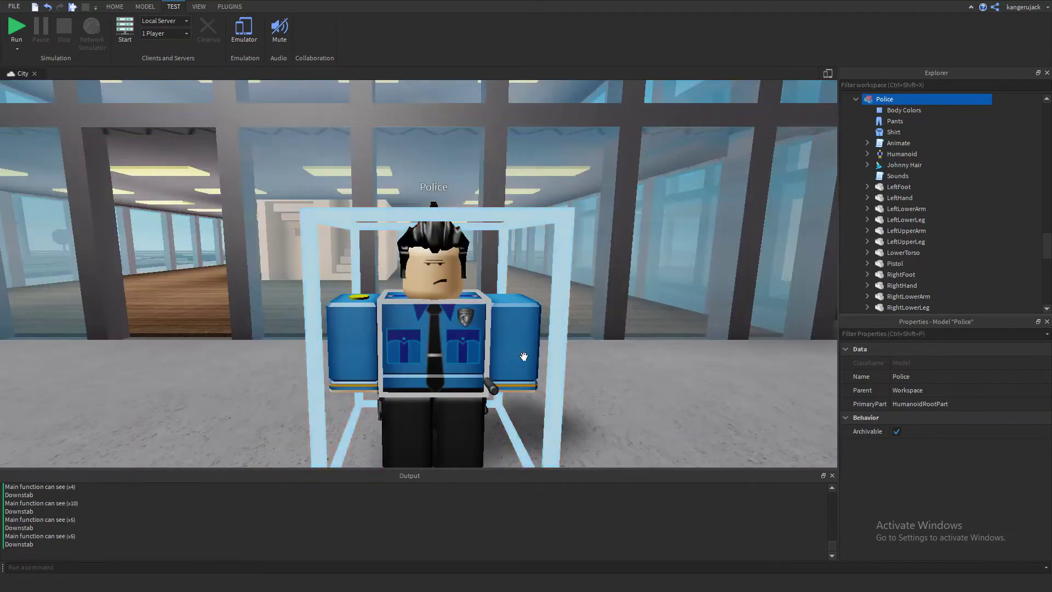
{"action": "scroll", "coordinate": [479, 290], "scroll_direction": "down", "scroll_amount": 4}
{"action": "scroll", "coordinate": [477, 276], "scroll_direction": "up", "scroll_amount": 3}
{"action": "right_click_drag", "start_coordinate": [596, 286], "coordinate": [597, 286]}
{"action": "scroll", "coordinate": [538, 288], "scroll_direction": "up", "scroll_amount": 4}
{"action": "scroll", "coordinate": [539, 288], "scroll_direction": "down", "scroll_amount": 5}
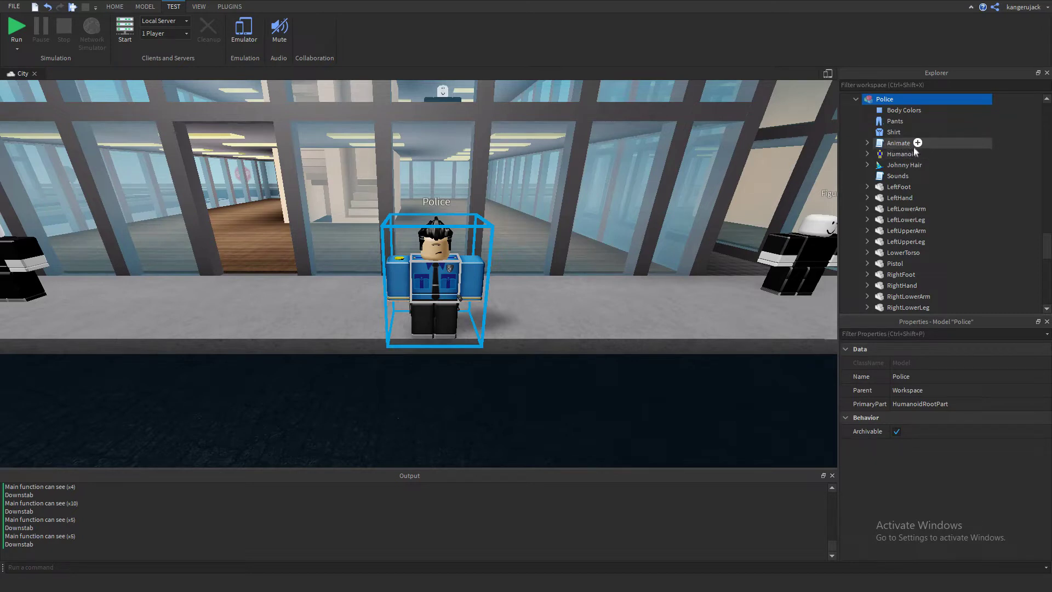
- Inspect the Police model's Humanoid and its children, and read through the Sounds script
{"action": "left_click", "coordinate": [894, 153]}
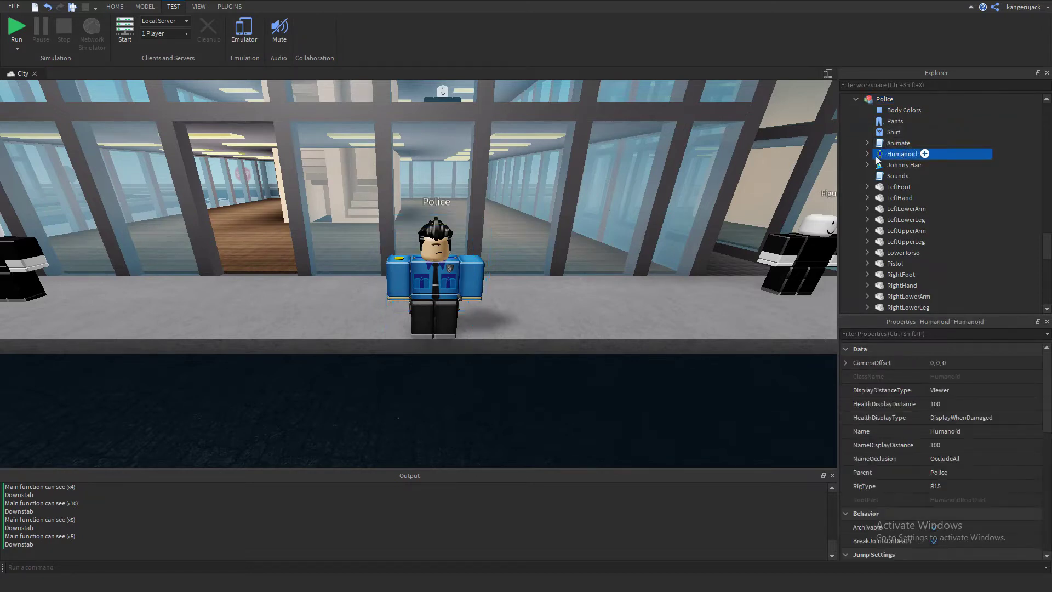
{"action": "left_click", "coordinate": [868, 154]}
{"action": "mouse_move", "coordinate": [883, 157]}
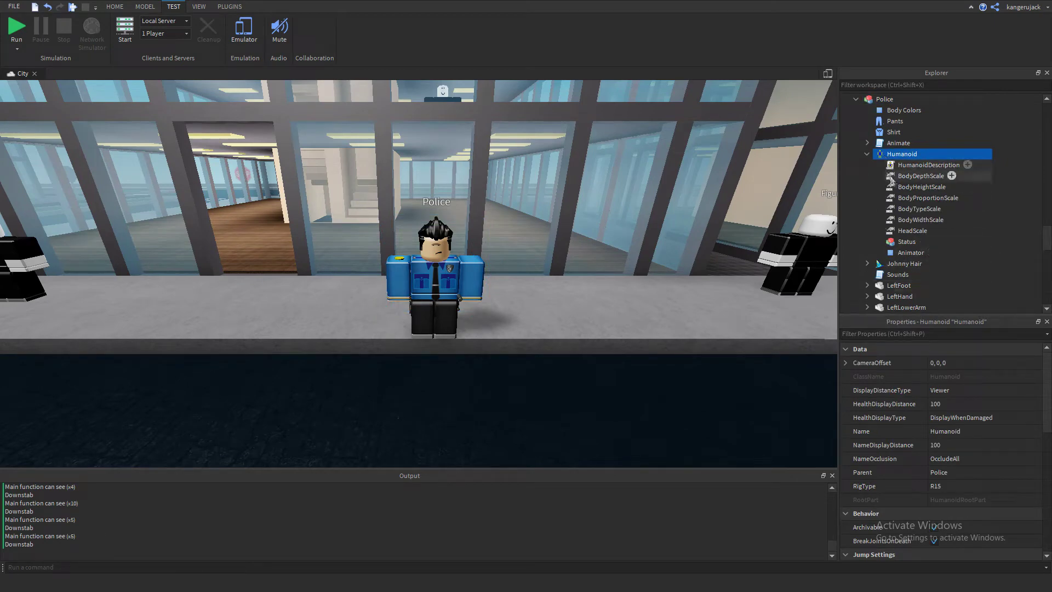
{"action": "left_click", "coordinate": [865, 154]}
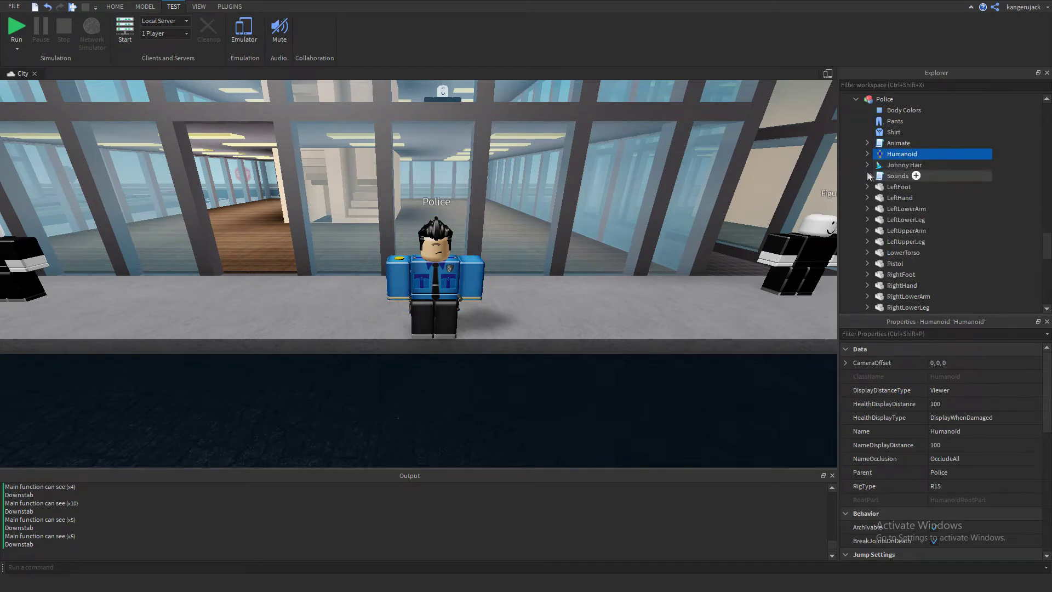
{"action": "double_click", "coordinate": [897, 175]}
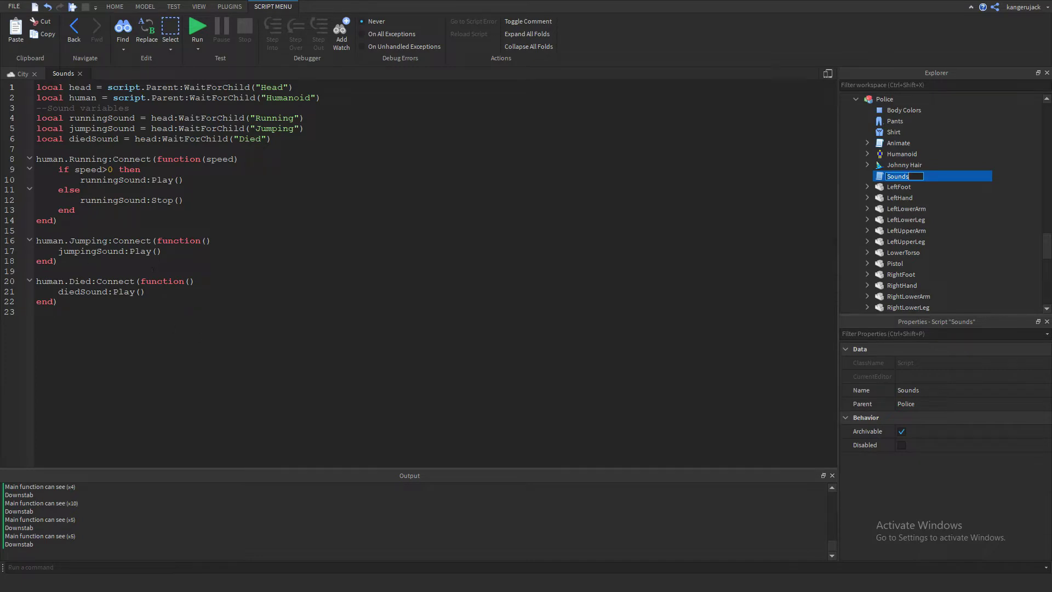
{"action": "left_click", "coordinate": [80, 73]}
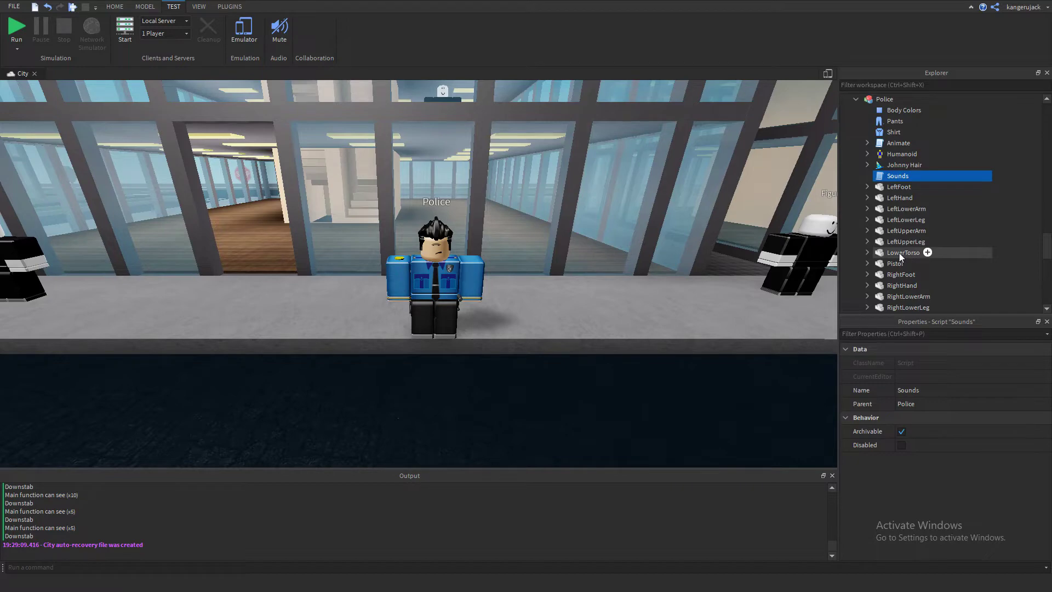
- Examine the Police model's Pistol on the character, its child sounds and the parts joined by GunWeld
{"action": "left_click", "coordinate": [913, 263]}
{"action": "scroll", "coordinate": [927, 236], "scroll_direction": "down", "scroll_amount": 1}
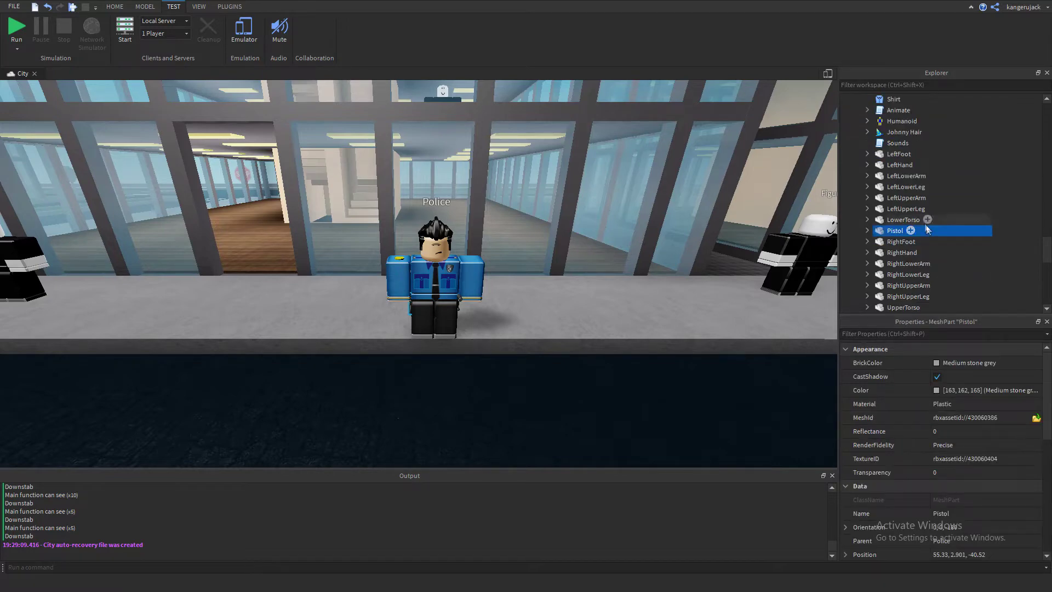
{"action": "left_click", "coordinate": [868, 230]}
{"action": "key", "text": "f"}
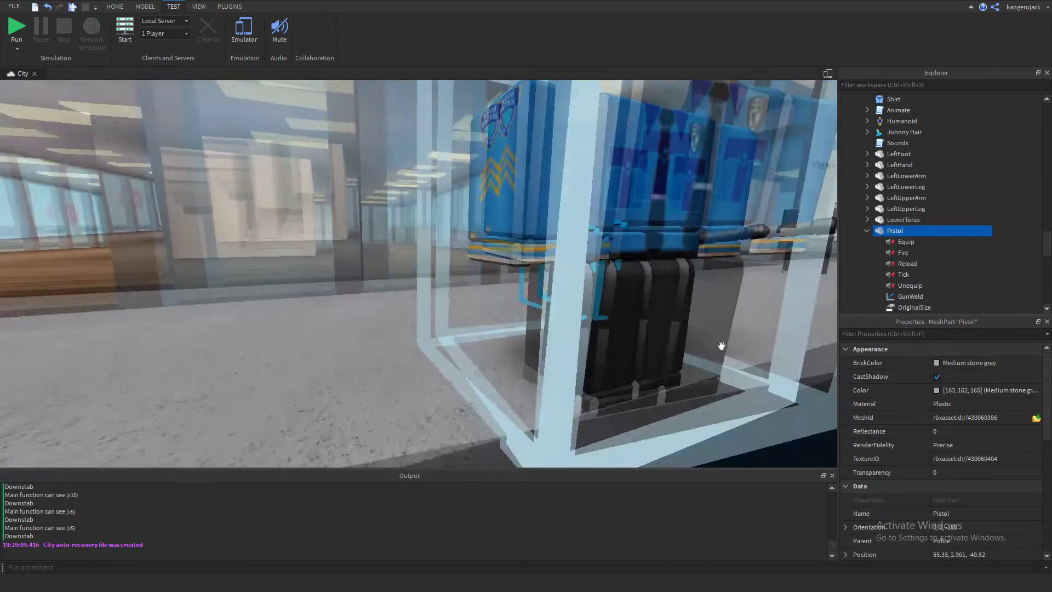
{"action": "scroll", "coordinate": [721, 345], "scroll_direction": "down", "scroll_amount": 3}
{"action": "scroll", "coordinate": [523, 308], "scroll_direction": "up", "scroll_amount": 4}
{"action": "right_click_drag", "start_coordinate": [524, 307], "coordinate": [523, 306]}
{"action": "scroll", "coordinate": [523, 307], "scroll_direction": "down", "scroll_amount": 3}
{"action": "right_click_drag", "start_coordinate": [654, 240], "coordinate": [652, 241]}
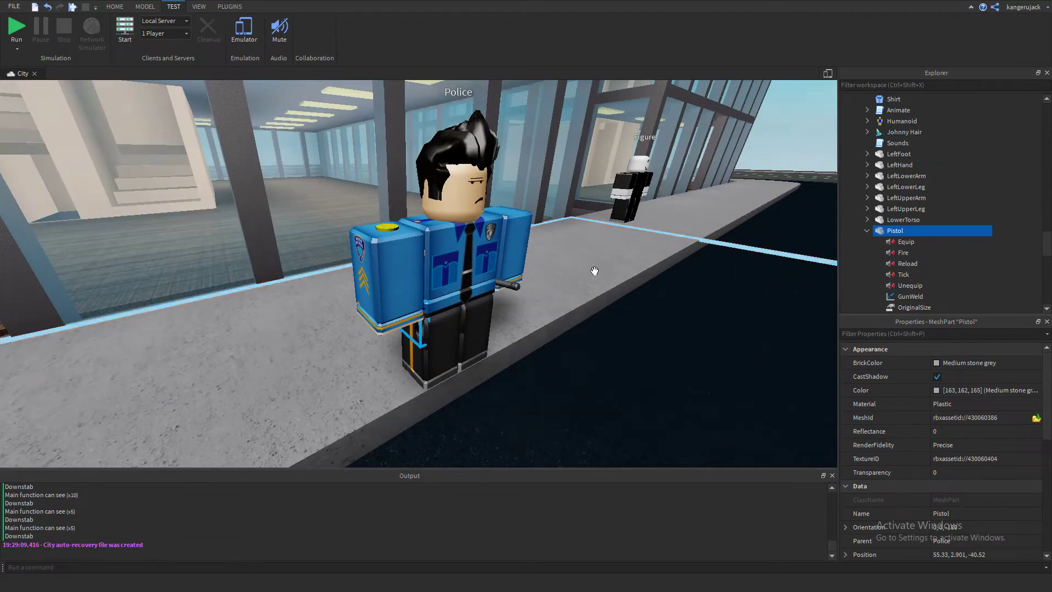
{"action": "scroll", "coordinate": [976, 180], "scroll_direction": "down", "scroll_amount": 2}
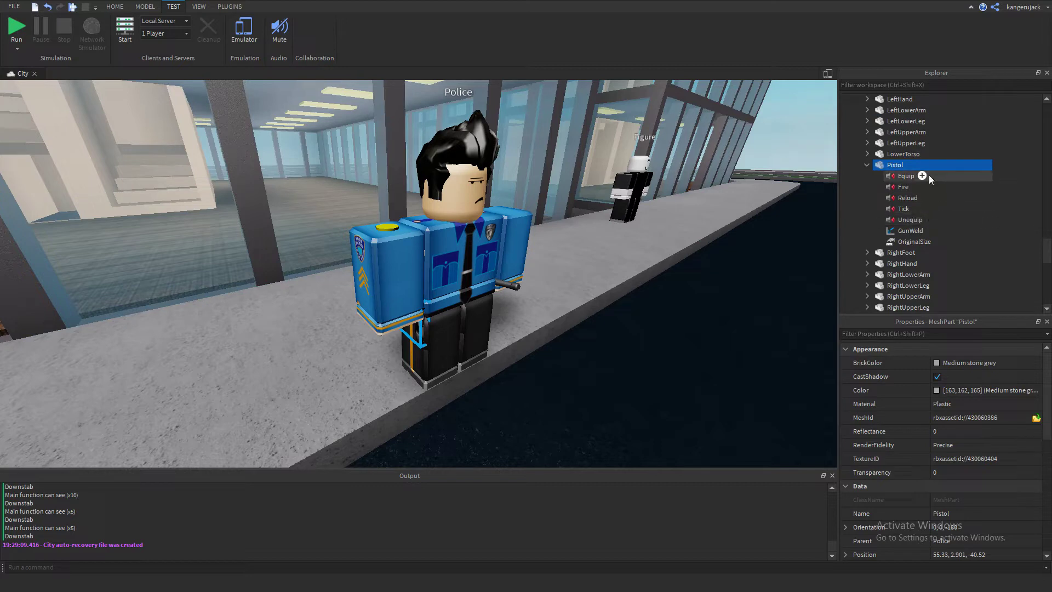
{"action": "left_click", "coordinate": [905, 234]}
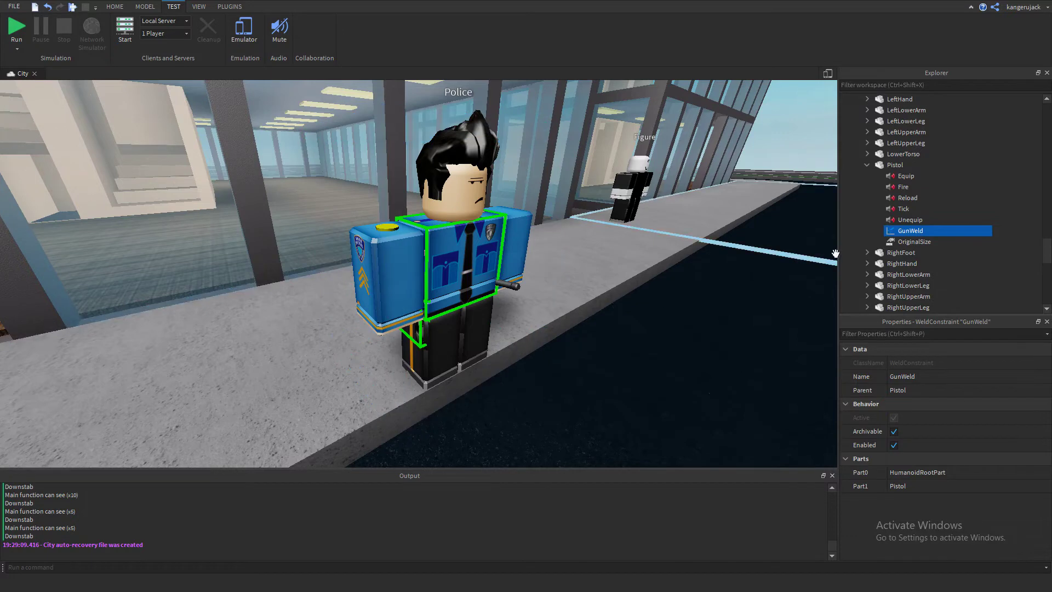
{"action": "left_click", "coordinate": [866, 164]}
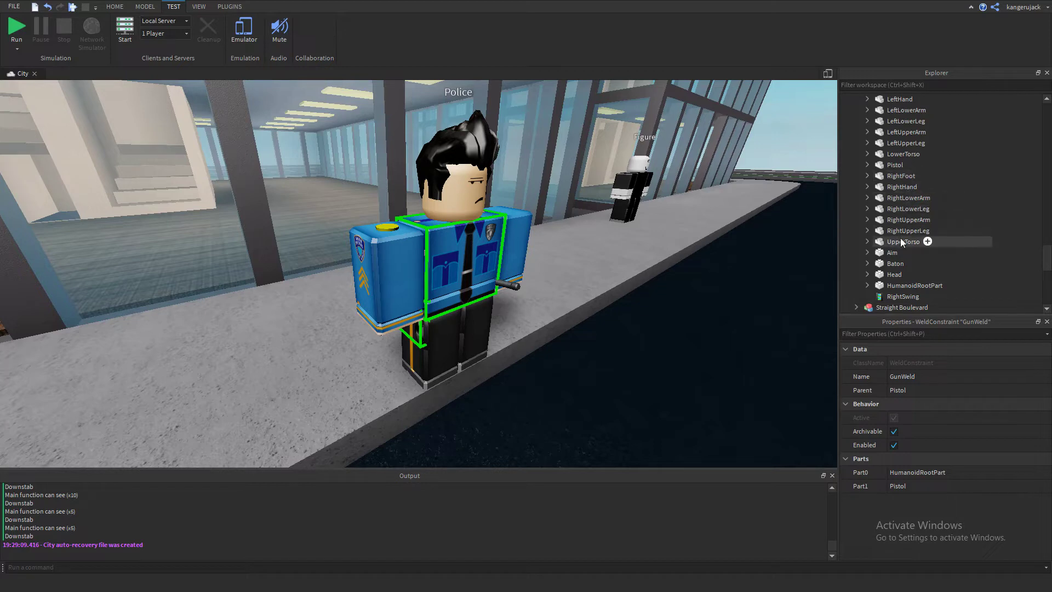
- Expand the Police model's Aim part and look for it around the right arm
{"action": "double_click", "coordinate": [896, 253]}
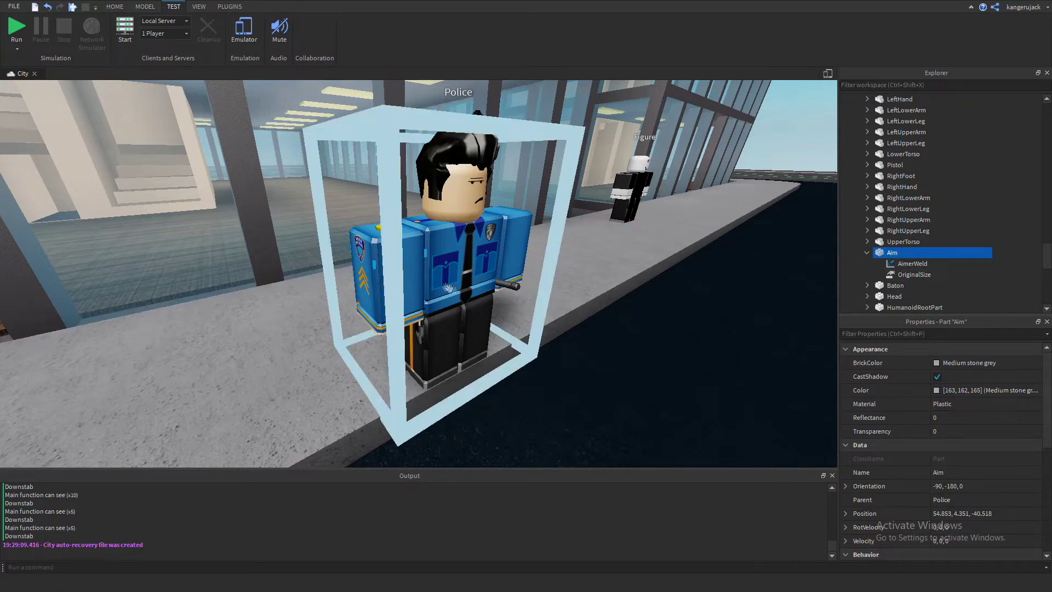
{"action": "right_click_drag", "start_coordinate": [646, 314], "coordinate": [644, 310]}
{"action": "key", "text": "s"}
{"action": "right_click_drag", "start_coordinate": [507, 305], "coordinate": [629, 250]}
{"action": "key", "text": "w"}
{"action": "key", "text": "s"}
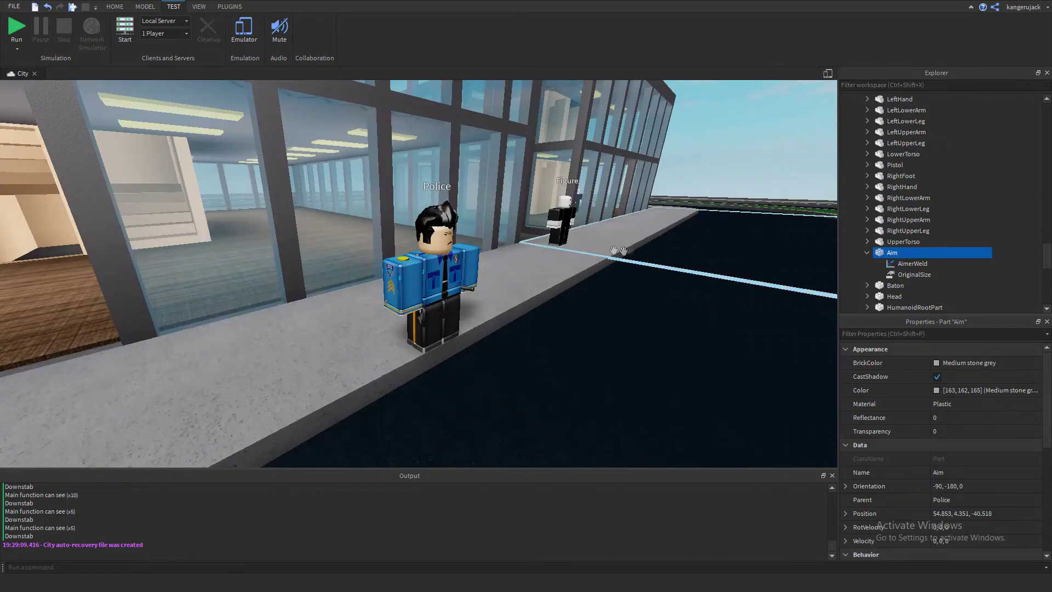
{"action": "key", "text": "w"}
{"action": "right_click_drag", "start_coordinate": [472, 278], "coordinate": [479, 278]}
{"action": "scroll", "coordinate": [925, 205], "scroll_direction": "up", "scroll_amount": 5}
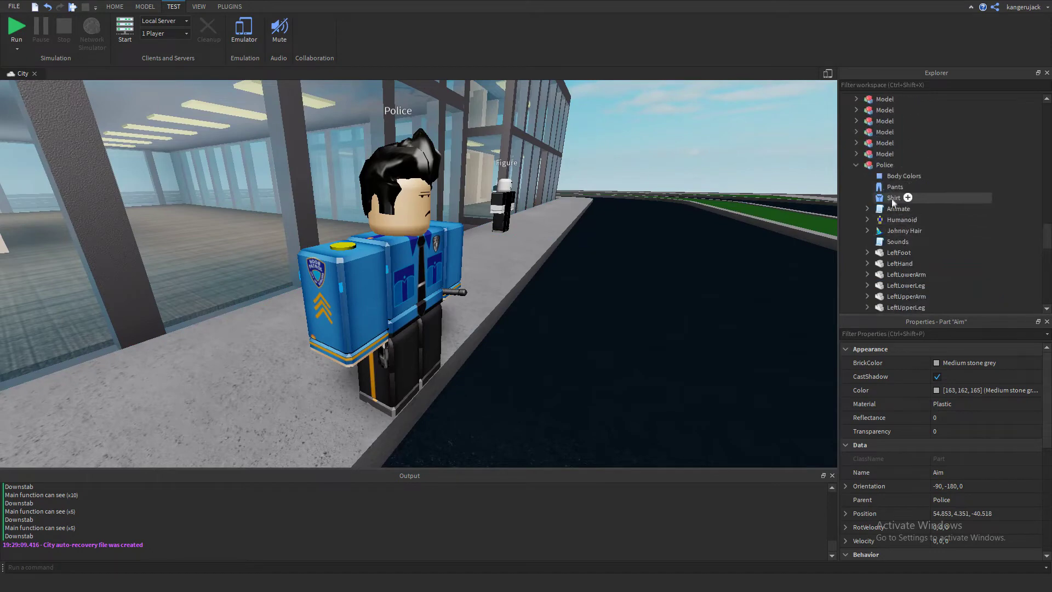
- Delete the Police model's Shirt and set the RightUpperArm's transparency to 1
{"action": "left_click", "coordinate": [892, 198]}
{"action": "key", "text": "Delete"}
{"action": "scroll", "coordinate": [895, 192], "scroll_direction": "down", "scroll_amount": 2}
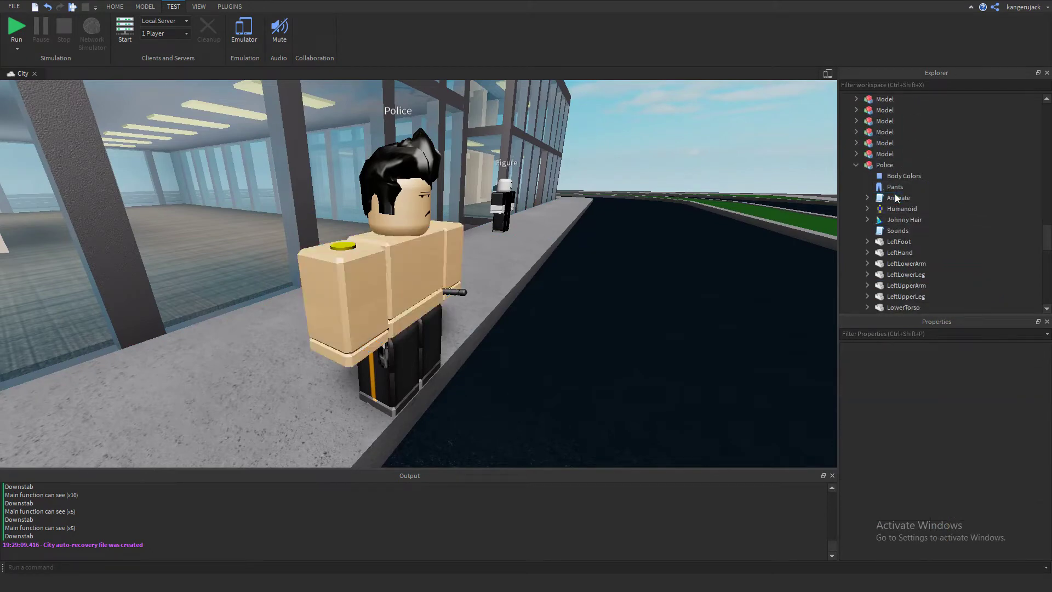
{"action": "scroll", "coordinate": [940, 202], "scroll_direction": "down", "scroll_amount": 2}
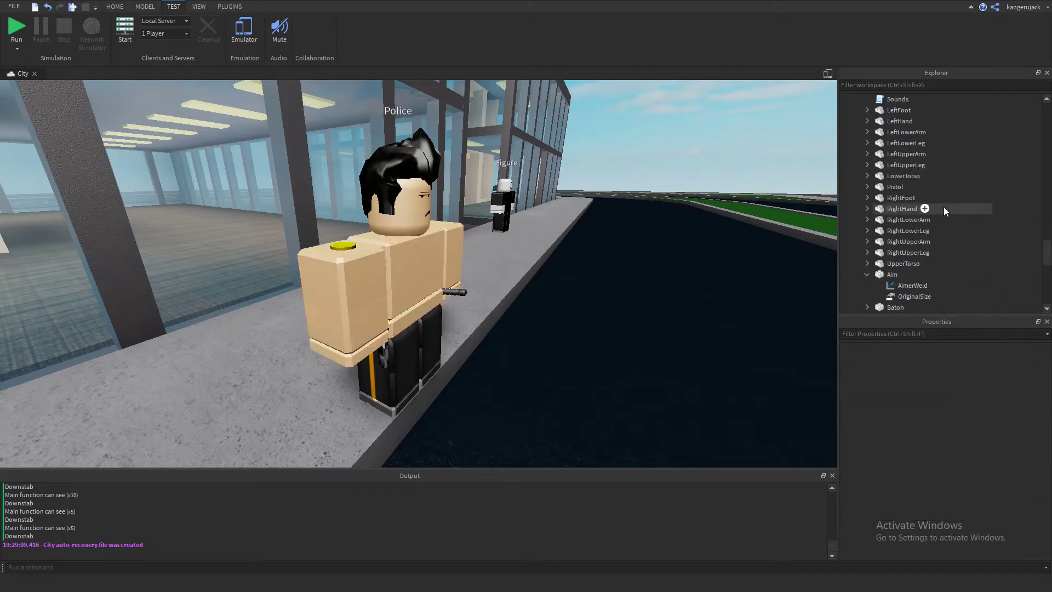
{"action": "left_click", "coordinate": [913, 242]}
{"action": "left_click", "coordinate": [948, 476]}
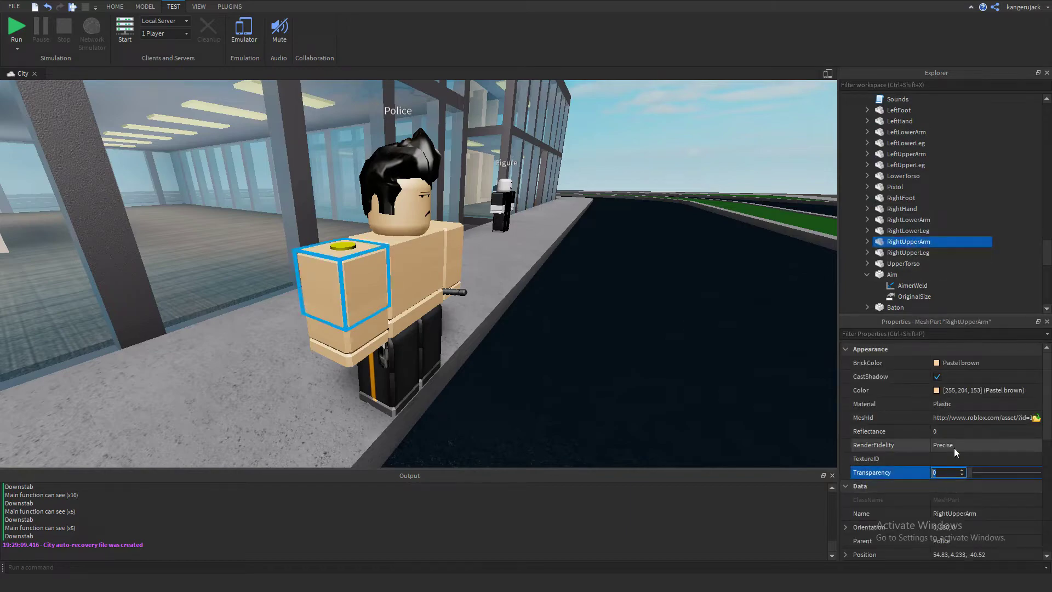
{"action": "type", "text": "1"}
{"action": "key", "text": "Return"}
- Examine the Aim part inside the transparent right upper arm from several angles
{"action": "right_click_drag", "start_coordinate": [631, 320], "coordinate": [636, 320]}
{"action": "key", "text": "w"}
{"action": "key", "text": "s"}
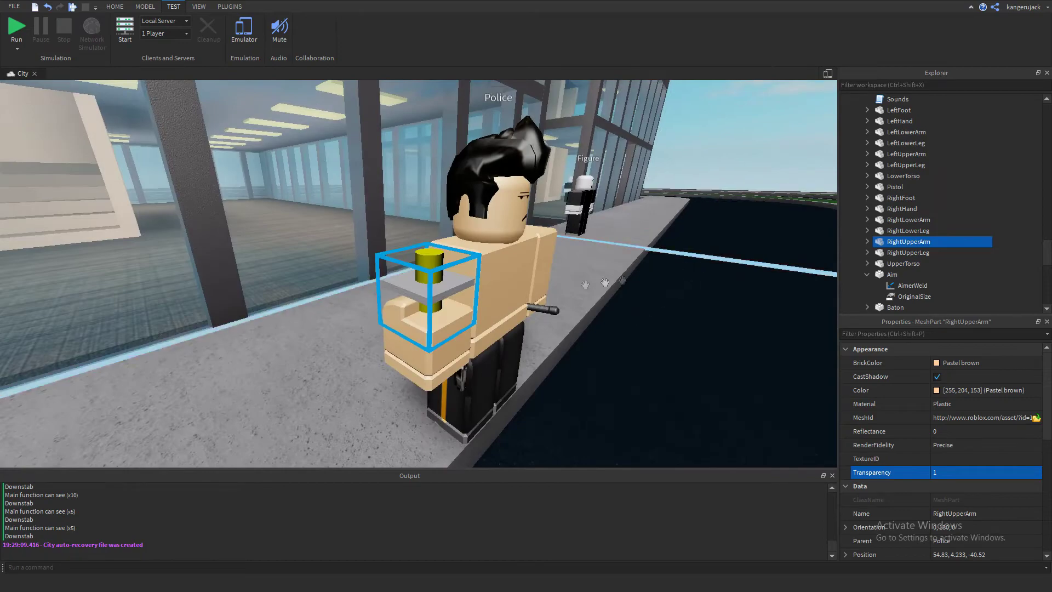
{"action": "right_click_drag", "start_coordinate": [461, 313], "coordinate": [430, 280]}
{"action": "key", "text": "w"}
{"action": "key", "text": "s"}
{"action": "key", "text": "d"}
{"action": "key", "text": "a"}
{"action": "key", "text": "w"}
{"action": "right_click_drag", "start_coordinate": [397, 329], "coordinate": [397, 329]}
{"action": "key", "text": "w"}
{"action": "key", "text": "s"}
{"action": "key", "text": "w"}
{"action": "right_click_drag", "start_coordinate": [421, 267], "coordinate": [421, 267]}
{"action": "scroll", "coordinate": [501, 279], "scroll_direction": "down", "scroll_amount": 3}
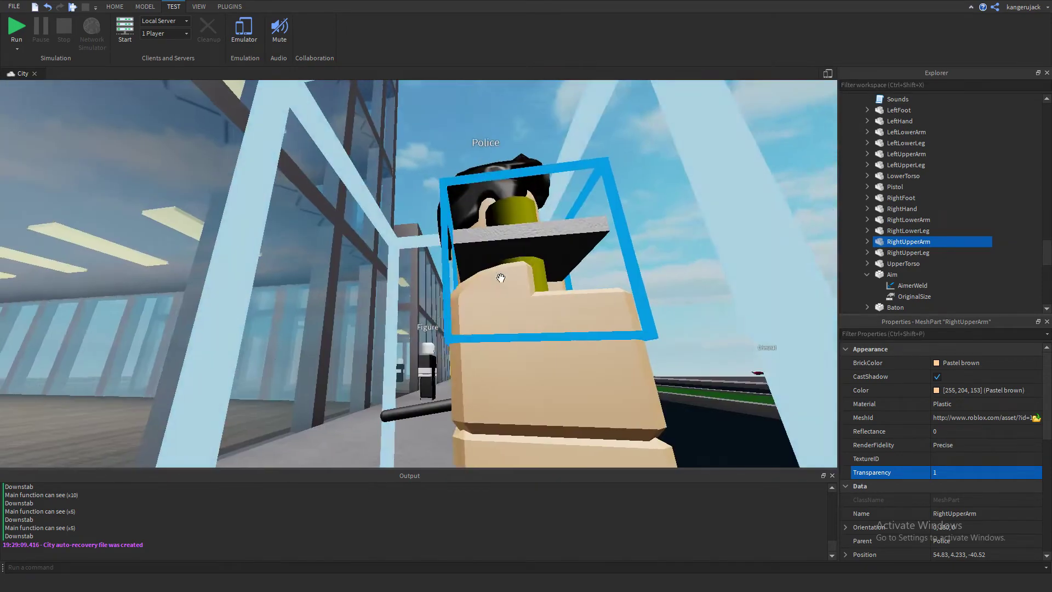
{"action": "scroll", "coordinate": [543, 251], "scroll_direction": "down", "scroll_amount": 3}
{"action": "right_click_drag", "start_coordinate": [542, 251], "coordinate": [570, 258]}
{"action": "scroll", "coordinate": [449, 264], "scroll_direction": "up", "scroll_amount": 3}
{"action": "scroll", "coordinate": [559, 258], "scroll_direction": "down", "scroll_amount": 3}
- Inspect which parts the AimerWeld constraint connects and view them on the Police character
{"action": "left_click", "coordinate": [906, 289]}
{"action": "scroll", "coordinate": [907, 288], "scroll_direction": "down", "scroll_amount": 2}
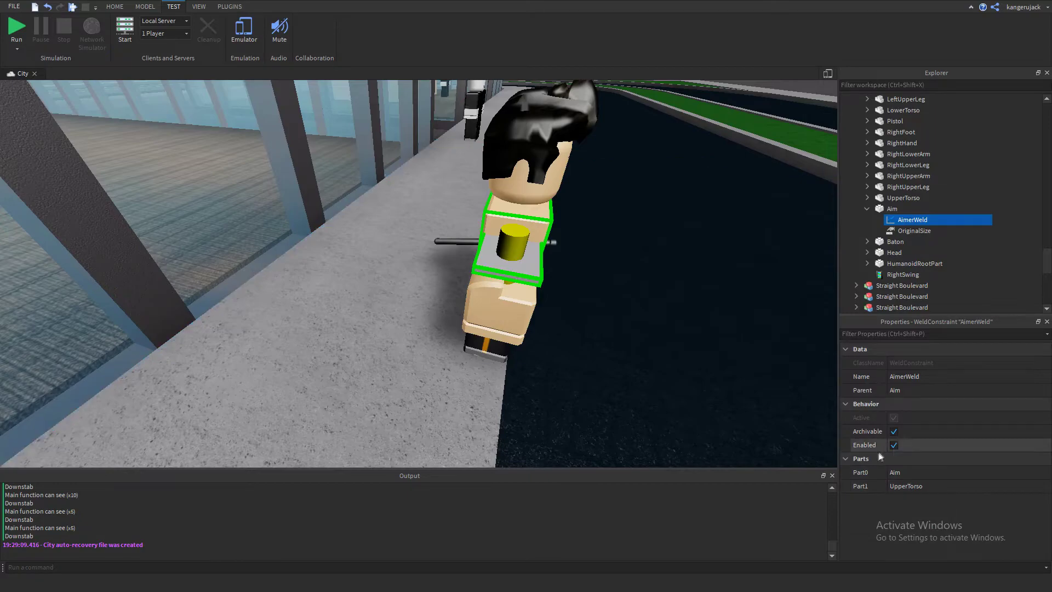
{"action": "scroll", "coordinate": [691, 364], "scroll_direction": "up", "scroll_amount": 4}
{"action": "scroll", "coordinate": [690, 364], "scroll_direction": "down", "scroll_amount": 4}
{"action": "right_click_drag", "start_coordinate": [691, 364], "coordinate": [583, 313]}
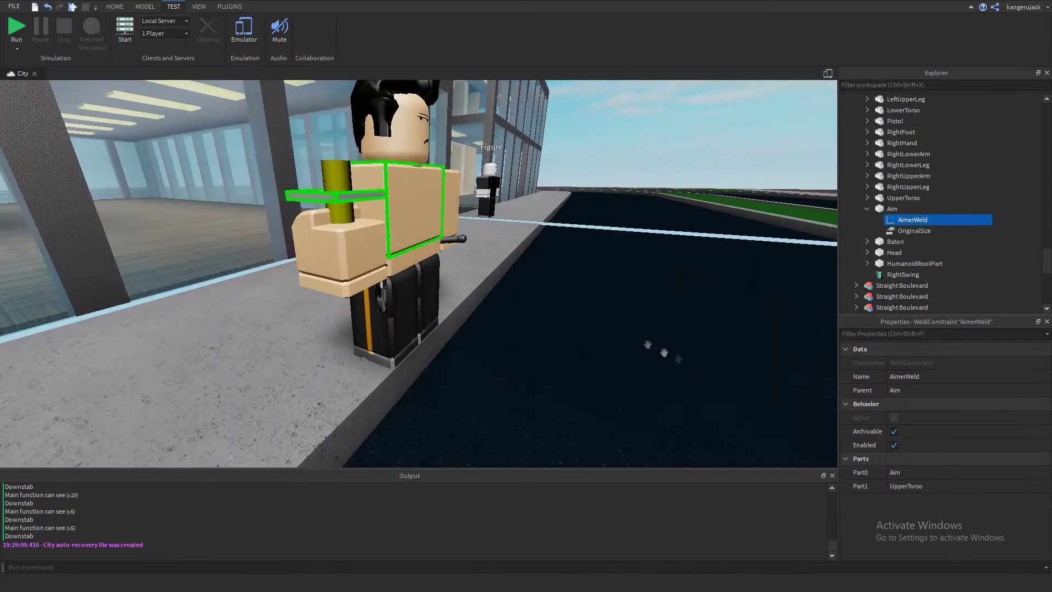
{"action": "scroll", "coordinate": [583, 311], "scroll_direction": "up", "scroll_amount": 3}
{"action": "scroll", "coordinate": [583, 311], "scroll_direction": "down", "scroll_amount": 5}
{"action": "scroll", "coordinate": [542, 306], "scroll_direction": "up", "scroll_amount": 3}
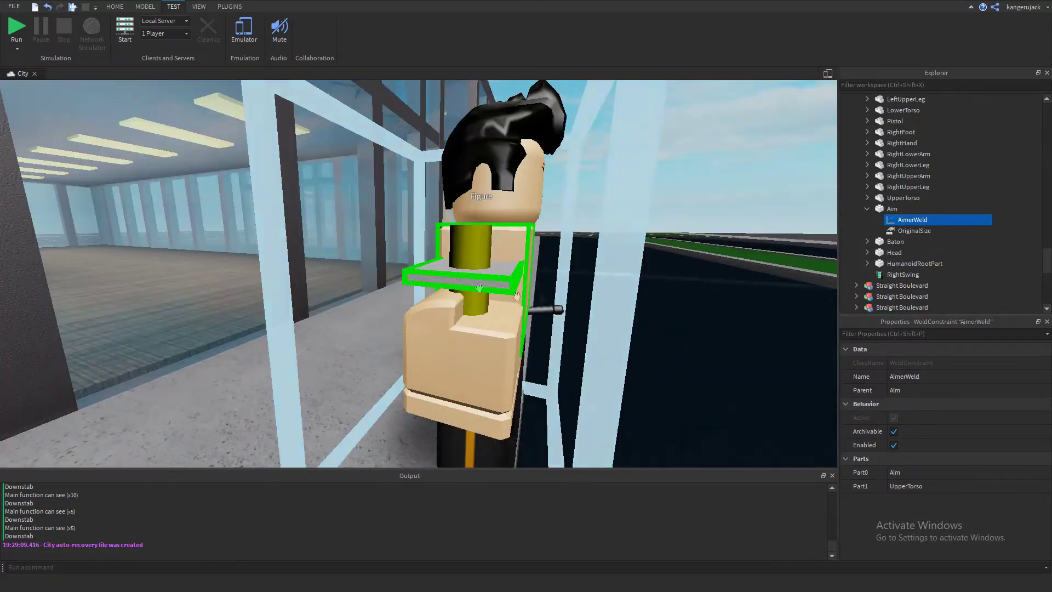
- Undo the RightUpperArm transparency change and the deletion of the Police model's Shirt
{"action": "scroll", "coordinate": [532, 280], "scroll_direction": "down", "scroll_amount": 4}
{"action": "scroll", "coordinate": [533, 281], "scroll_direction": "up", "scroll_amount": 4}
{"action": "right_click_drag", "start_coordinate": [533, 280], "coordinate": [535, 280]}
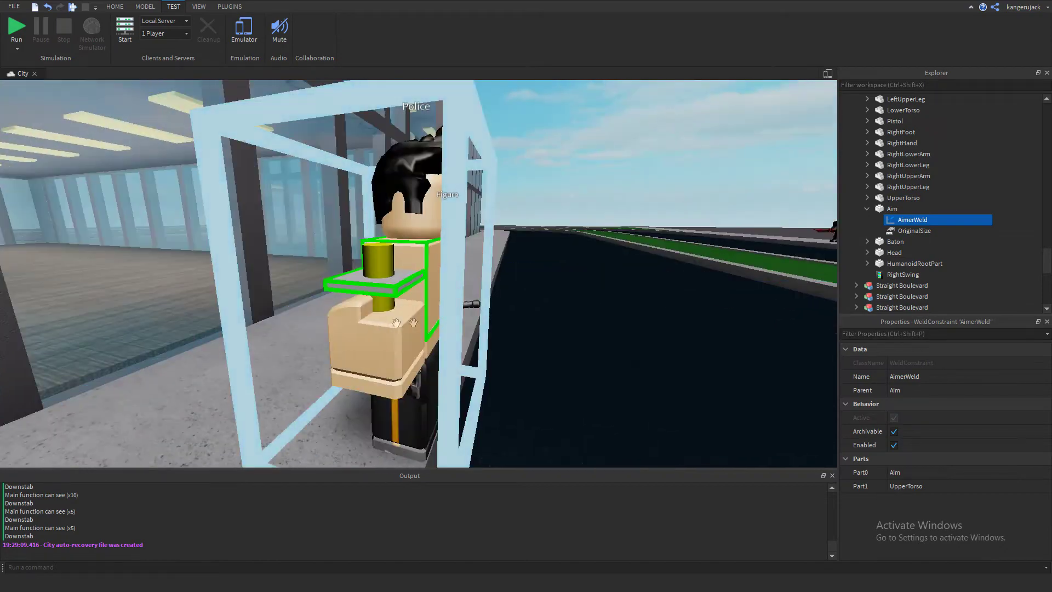
{"action": "right_click_drag", "start_coordinate": [585, 269], "coordinate": [584, 270]}
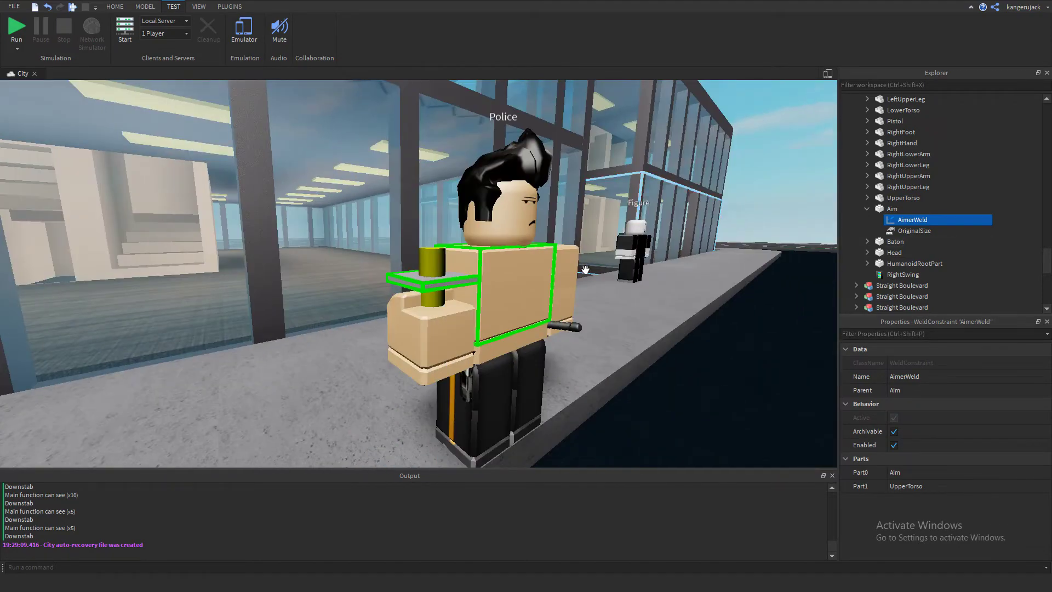
{"action": "key", "text": "ctrl+z"}
{"action": "key", "text": "ctrl+z"}
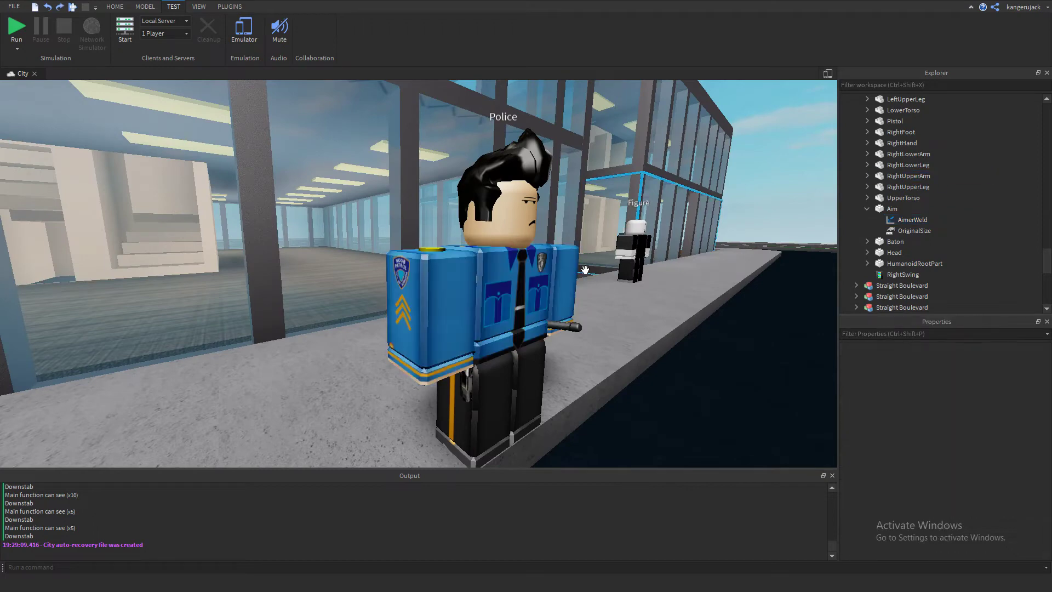
- Set the Police model's Aim part transparency to 1 and check the arm on the character
{"action": "left_click", "coordinate": [892, 211]}
{"action": "left_click", "coordinate": [946, 432]}
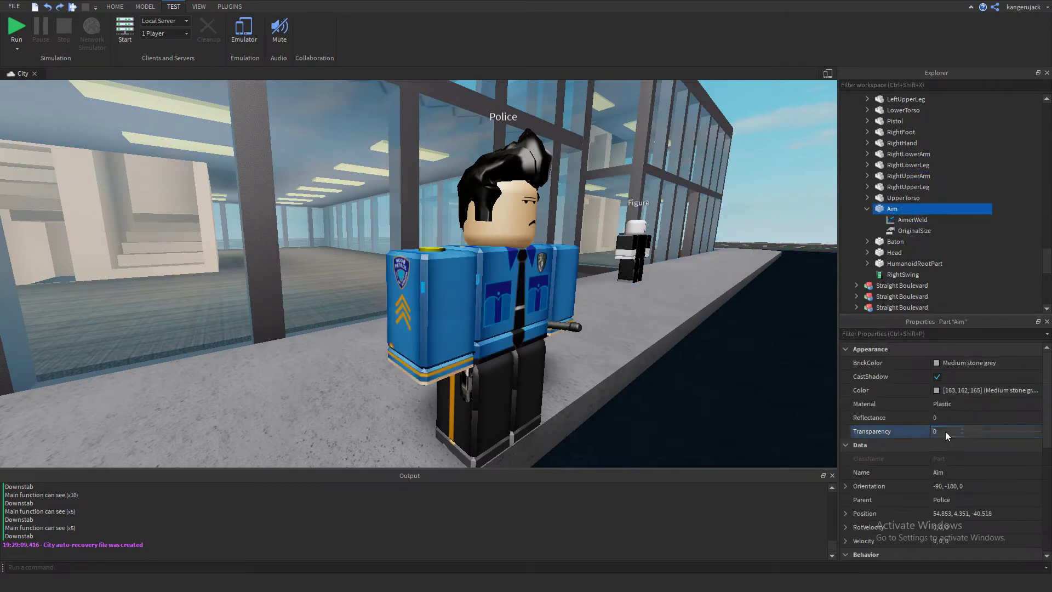
{"action": "key", "text": "Return"}
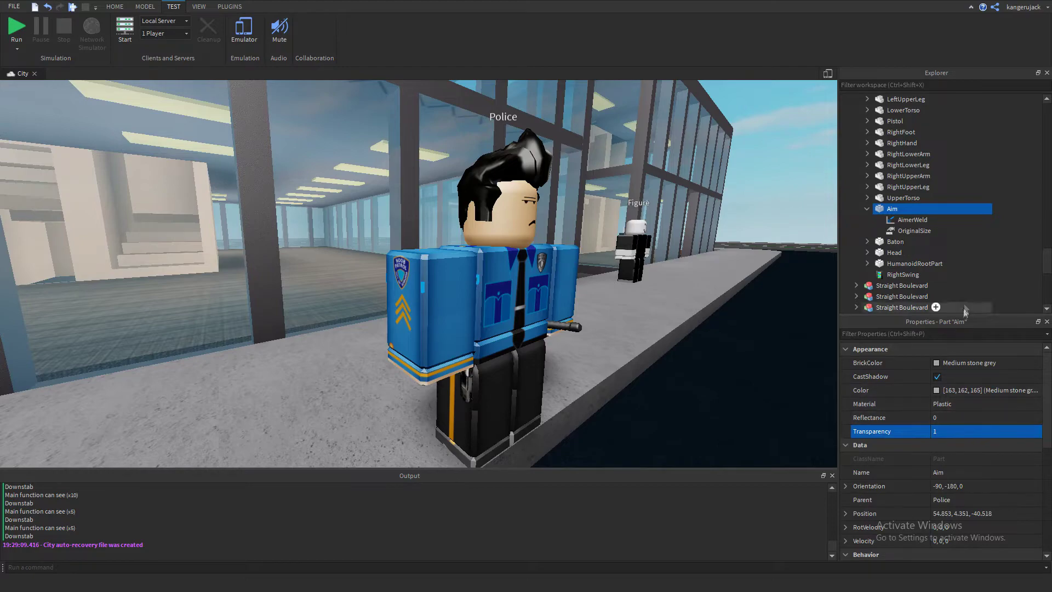
{"action": "left_click", "coordinate": [1010, 225]}
{"action": "right_click_drag", "start_coordinate": [608, 241], "coordinate": [647, 245]}
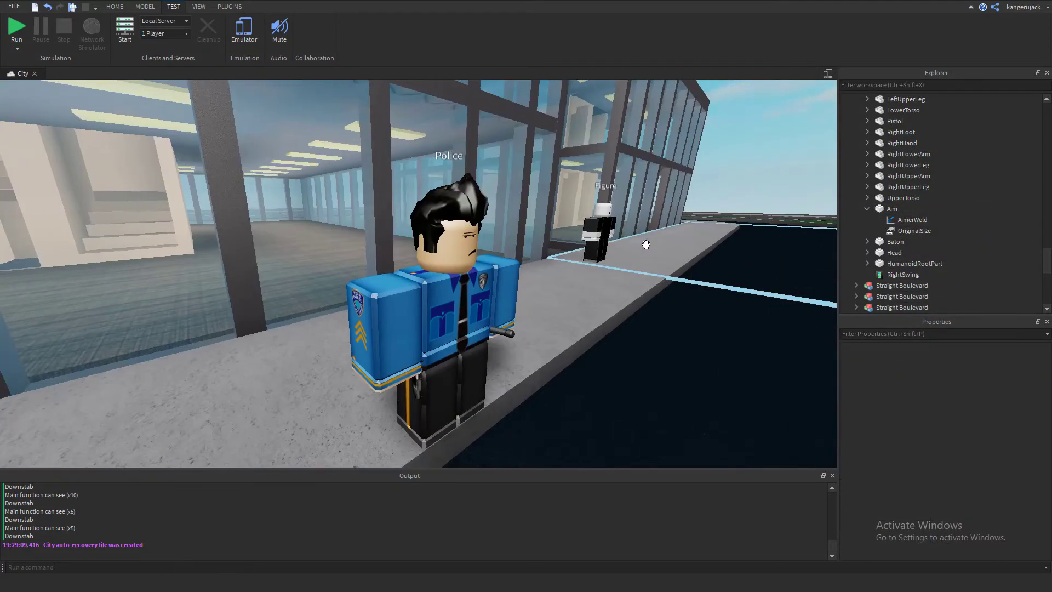
- Focus the view on the Police model's Baton part, expand its contents and examine it at the character's waist
{"action": "left_click", "coordinate": [888, 245]}
{"action": "key", "text": "f"}
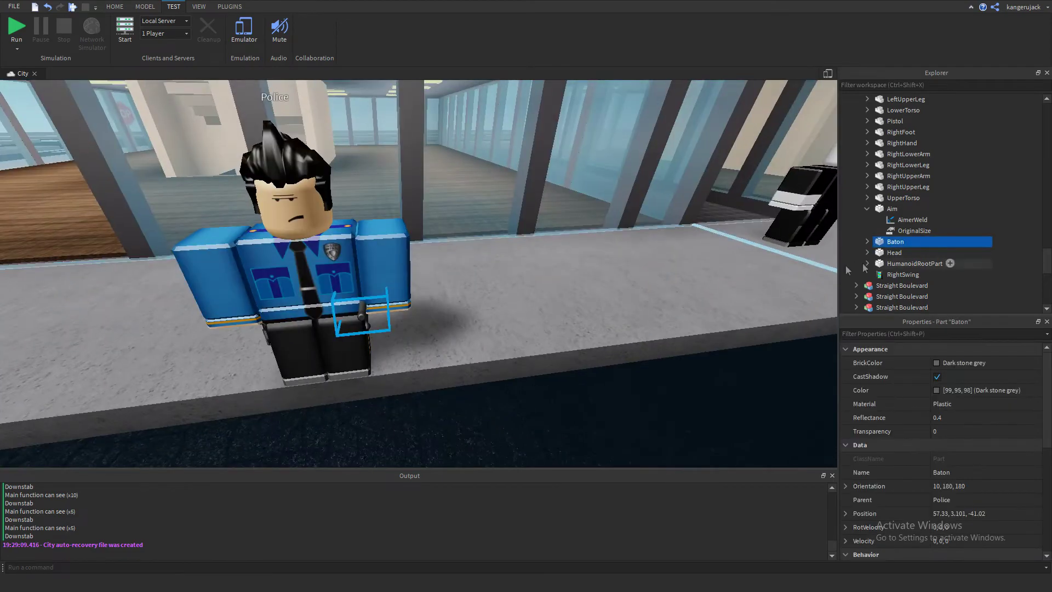
{"action": "left_click", "coordinate": [867, 241]}
{"action": "right_click_drag", "start_coordinate": [669, 307], "coordinate": [669, 307]}
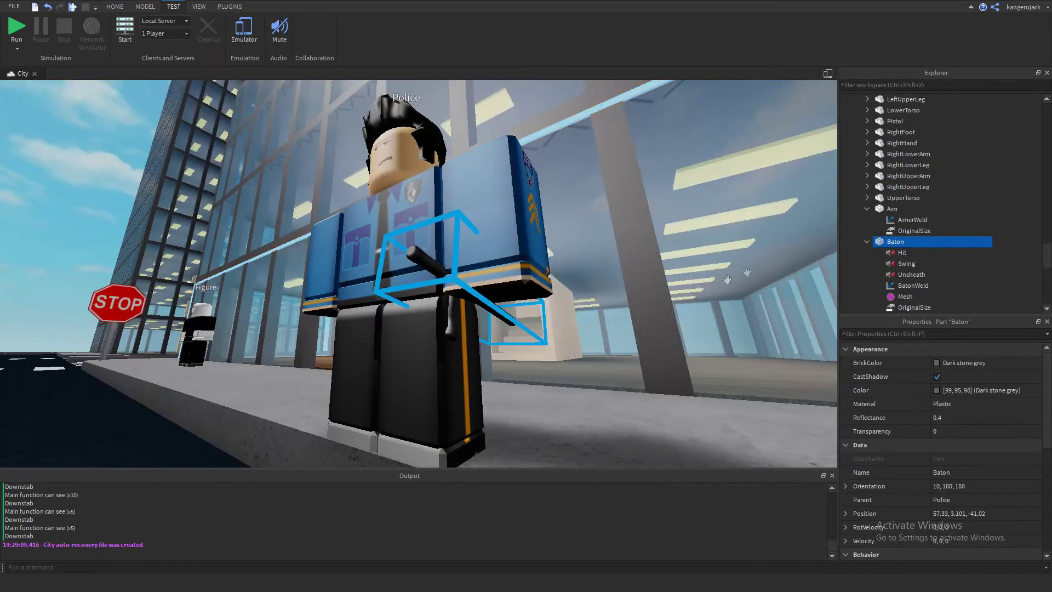
{"action": "right_click_drag", "start_coordinate": [592, 259], "coordinate": [594, 258]}
{"action": "right_click_drag", "start_coordinate": [379, 270], "coordinate": [378, 270]}
- Inspect which parts the BatonWeld constraint connects, and collapse the Baton and Aim parts
{"action": "scroll", "coordinate": [900, 246], "scroll_direction": "down", "scroll_amount": 1}
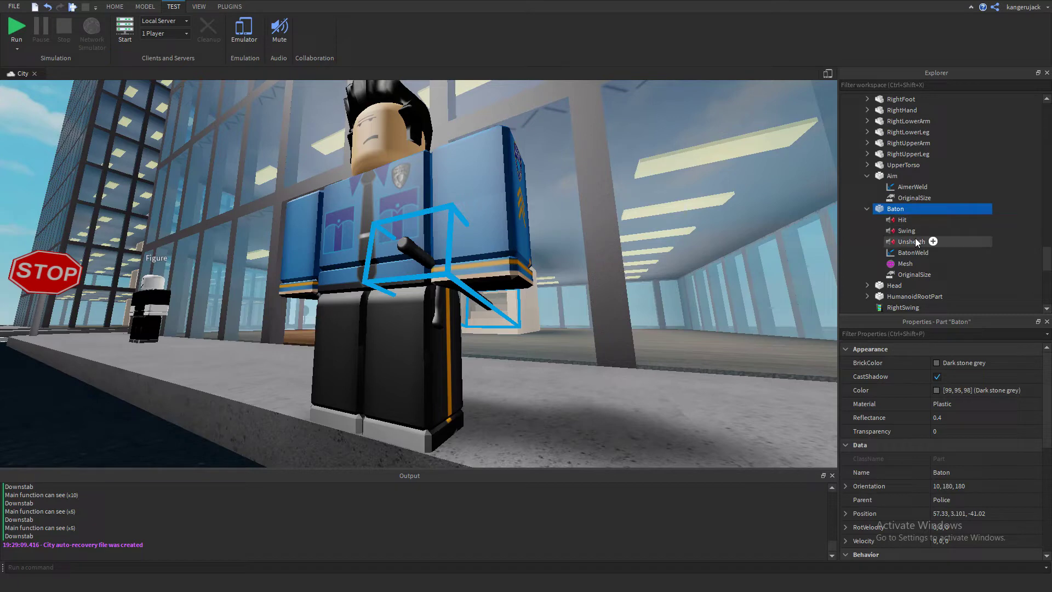
{"action": "left_click", "coordinate": [918, 252]}
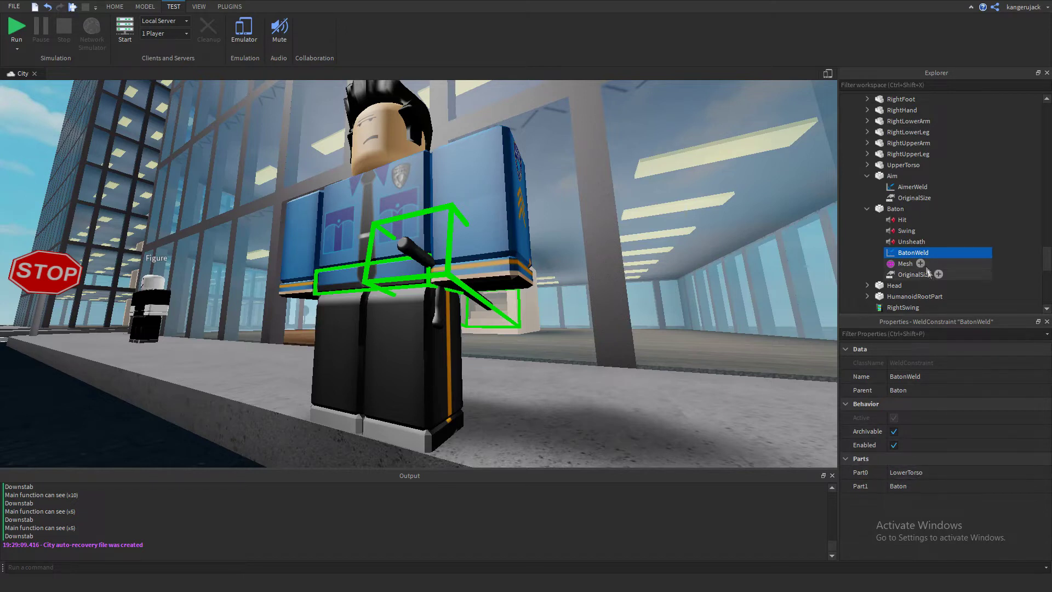
{"action": "left_click", "coordinate": [867, 209]}
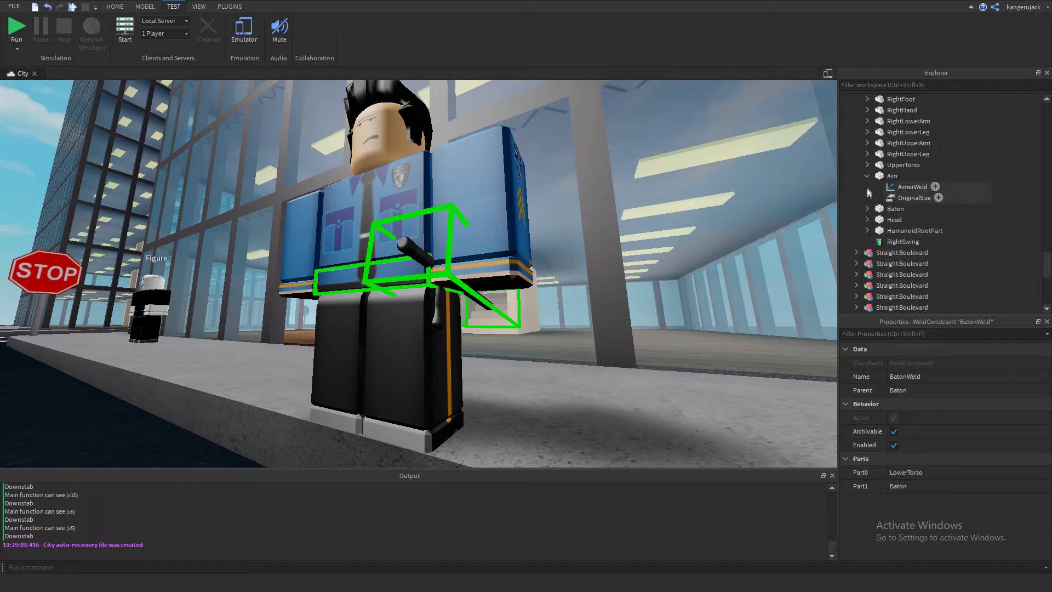
{"action": "left_click", "coordinate": [867, 175]}
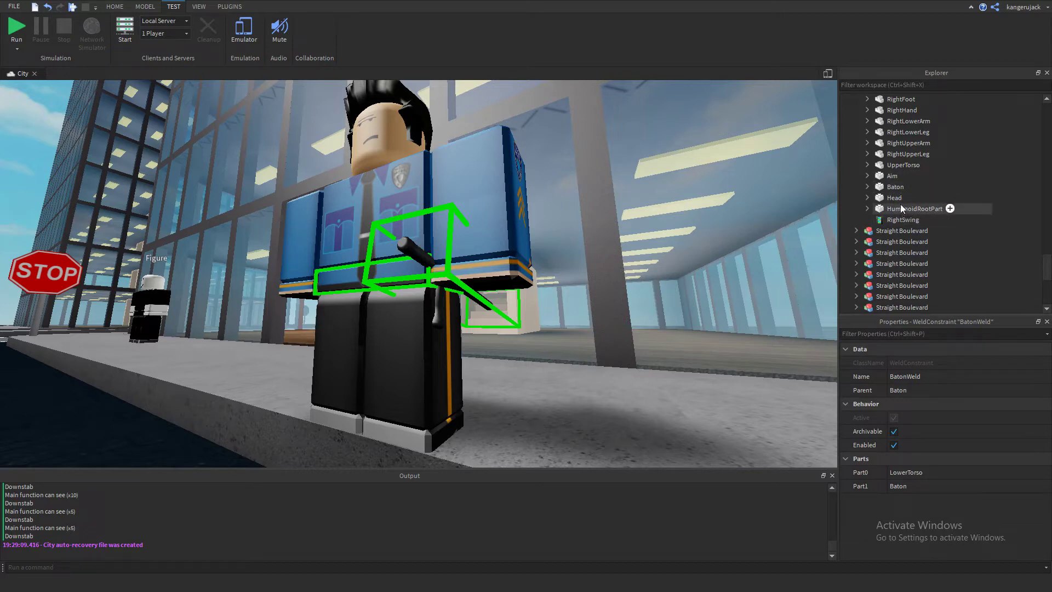
- Look through the sounds and attachments inside the Police model's Head and collapse it again
{"action": "left_click", "coordinate": [868, 197]}
{"action": "scroll", "coordinate": [920, 242], "scroll_direction": "down", "scroll_amount": 3}
{"action": "scroll", "coordinate": [921, 241], "scroll_direction": "up", "scroll_amount": 1}
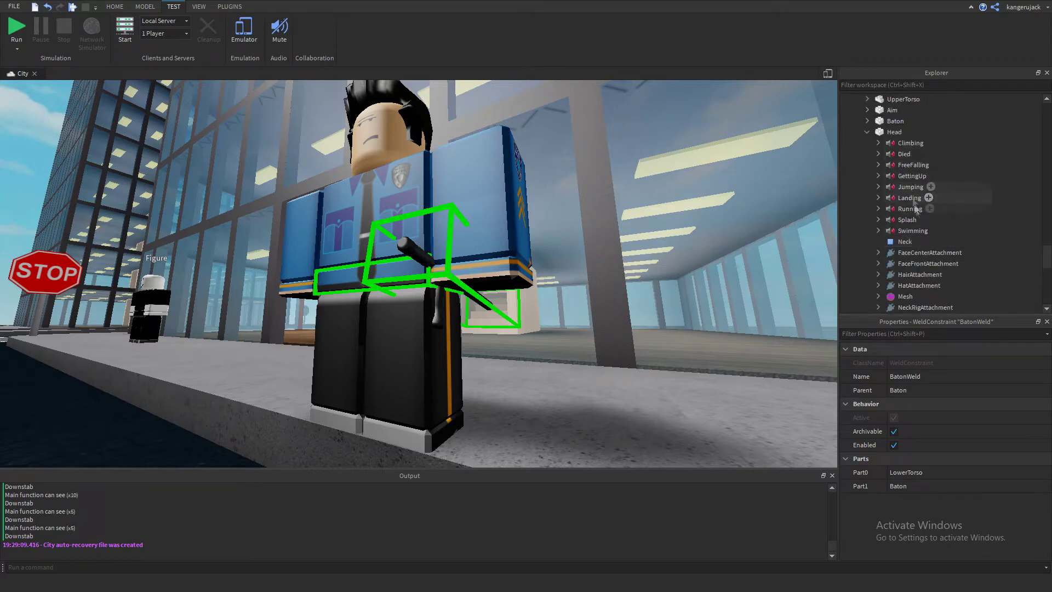
{"action": "scroll", "coordinate": [898, 216], "scroll_direction": "up", "scroll_amount": 3}
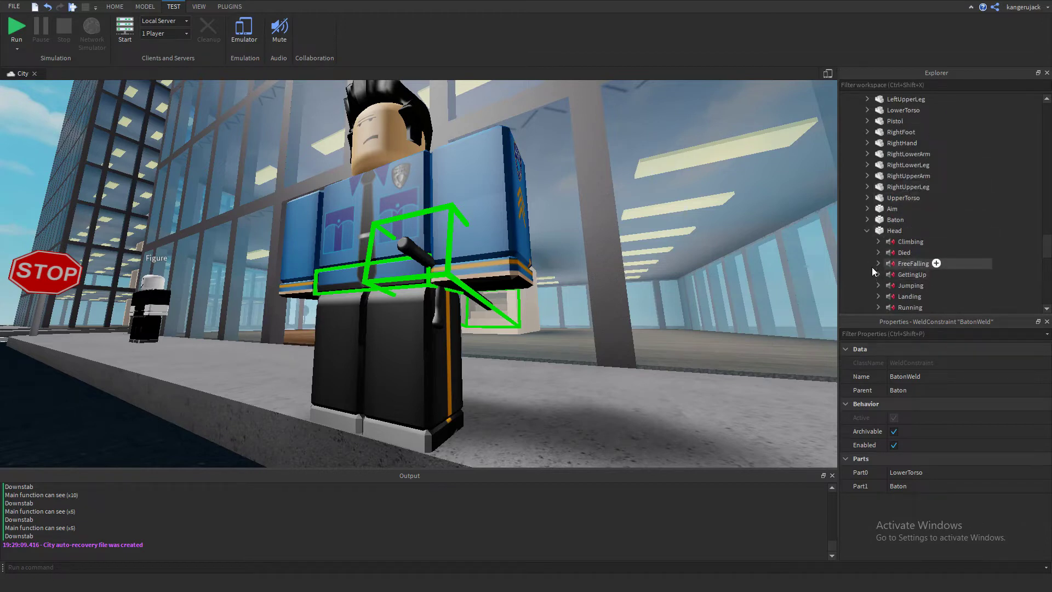
{"action": "scroll", "coordinate": [877, 208], "scroll_direction": "down", "scroll_amount": 1}
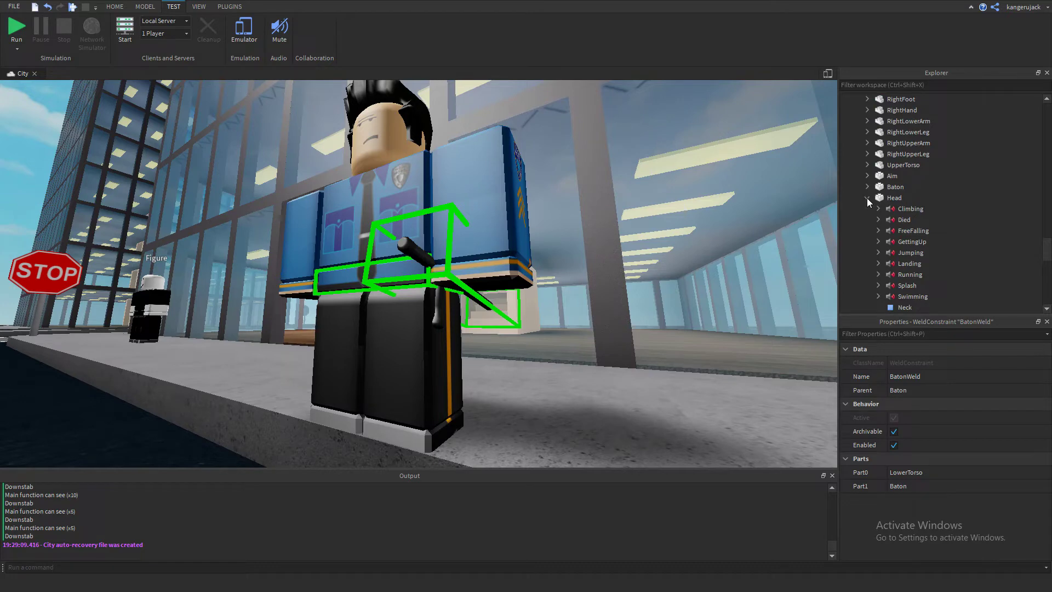
{"action": "left_click", "coordinate": [865, 198]}
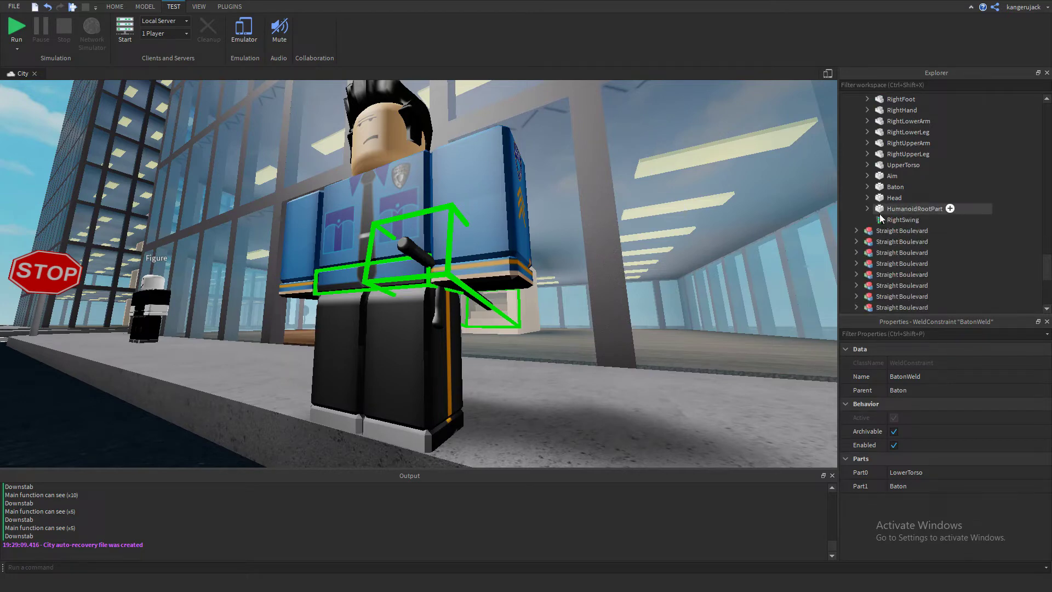
- Inspect the properties of the Police model's RightSwing animation
{"action": "left_click", "coordinate": [882, 219]}
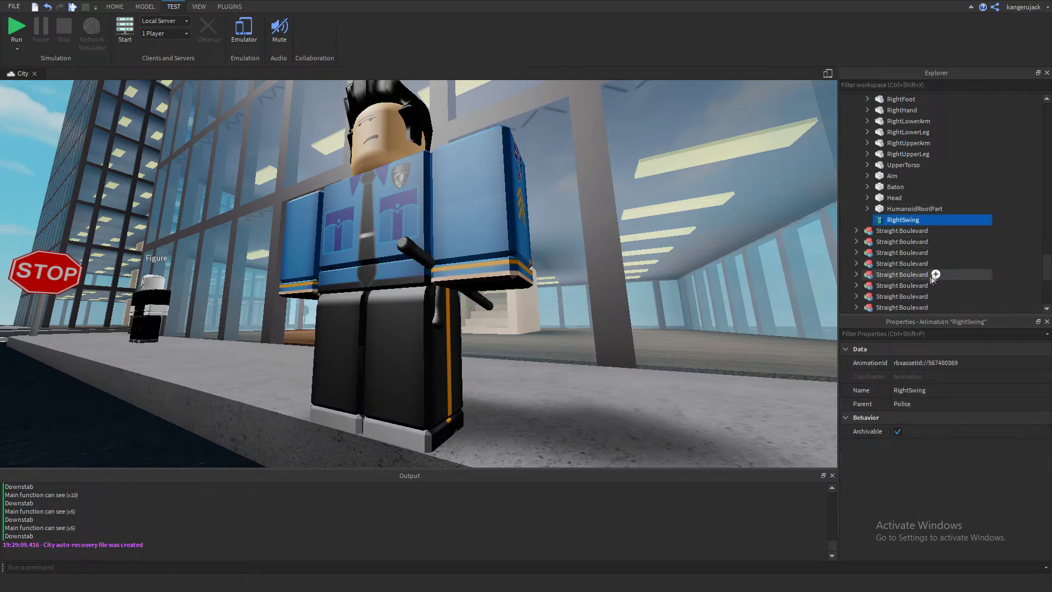
{"action": "scroll", "coordinate": [939, 193], "scroll_direction": "up", "scroll_amount": 1}
{"action": "left_click_drag", "start_coordinate": [916, 253], "coordinate": [884, 254]}
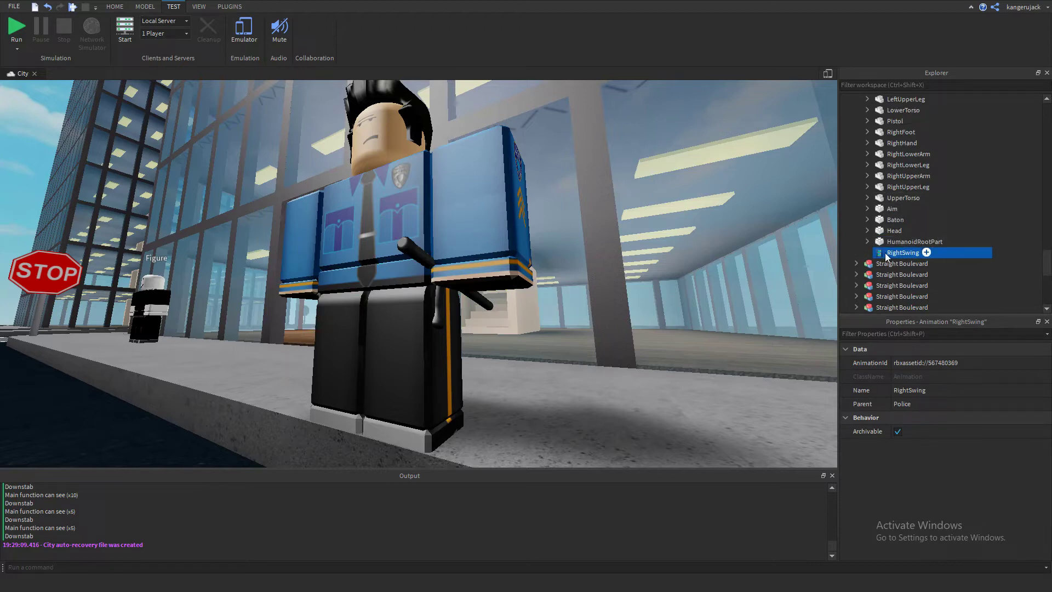
{"action": "right_click_drag", "start_coordinate": [693, 334], "coordinate": [711, 308]}
{"action": "scroll", "coordinate": [711, 308], "scroll_direction": "down", "scroll_amount": 4}
{"action": "scroll", "coordinate": [711, 308], "scroll_direction": "up", "scroll_amount": 4}
{"action": "scroll", "coordinate": [587, 258], "scroll_direction": "down", "scroll_amount": 5}
{"action": "right_click_drag", "start_coordinate": [587, 258], "coordinate": [680, 239]}
{"action": "scroll", "coordinate": [568, 284], "scroll_direction": "up", "scroll_amount": 4}
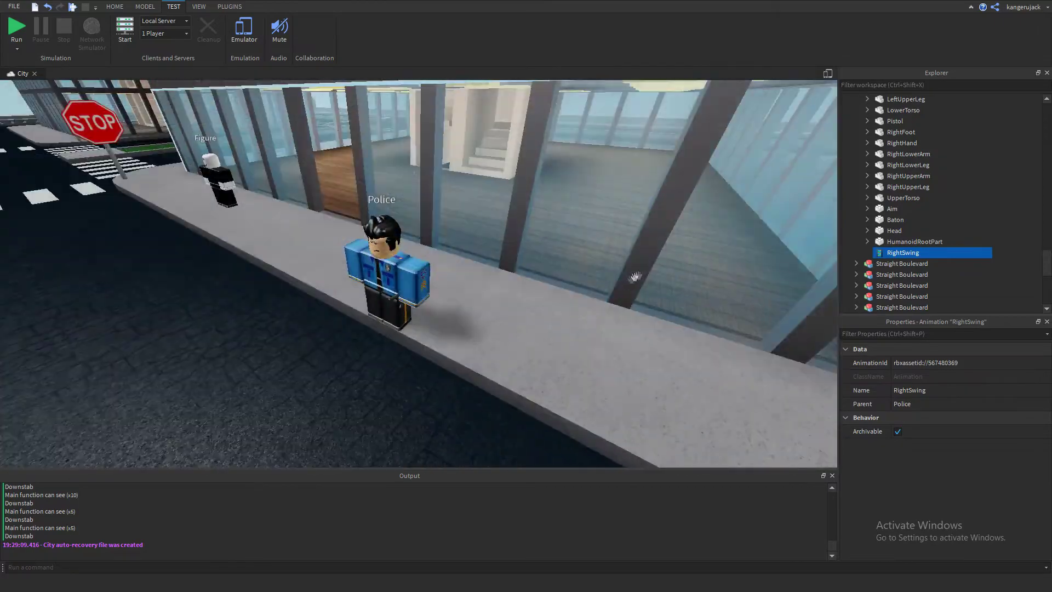
{"action": "scroll", "coordinate": [569, 284], "scroll_direction": "down", "scroll_amount": 6}
{"action": "scroll", "coordinate": [789, 214], "scroll_direction": "up", "scroll_amount": 3}
{"action": "scroll", "coordinate": [924, 229], "scroll_direction": "up", "scroll_amount": 3}
{"action": "scroll", "coordinate": [598, 305], "scroll_direction": "down", "scroll_amount": 5}
{"action": "right_click_drag", "start_coordinate": [599, 305], "coordinate": [513, 316]}
{"action": "scroll", "coordinate": [513, 316], "scroll_direction": "up", "scroll_amount": 2}
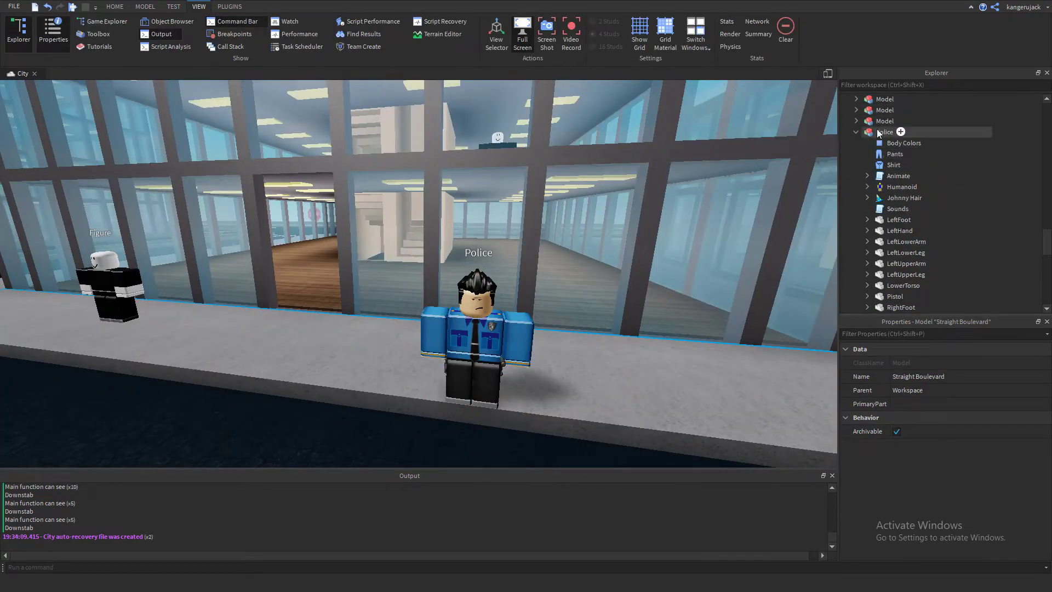
- Insert a new Script into the Police model and clear its default code
{"action": "left_click", "coordinate": [885, 132]}
{"action": "left_click", "coordinate": [900, 132]}
{"action": "type", "text": "script"}
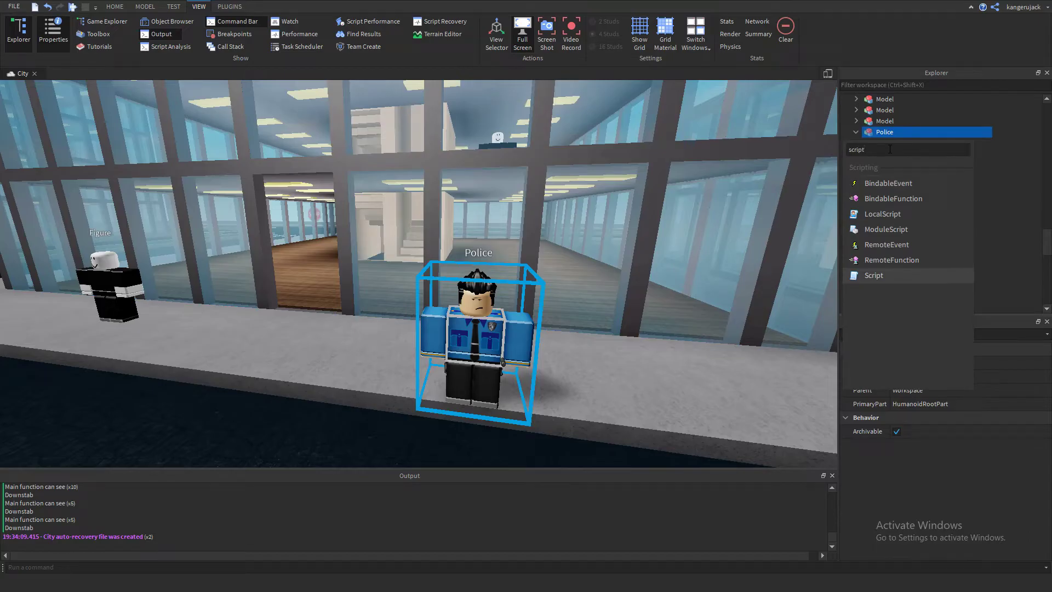
{"action": "key", "text": "Return"}
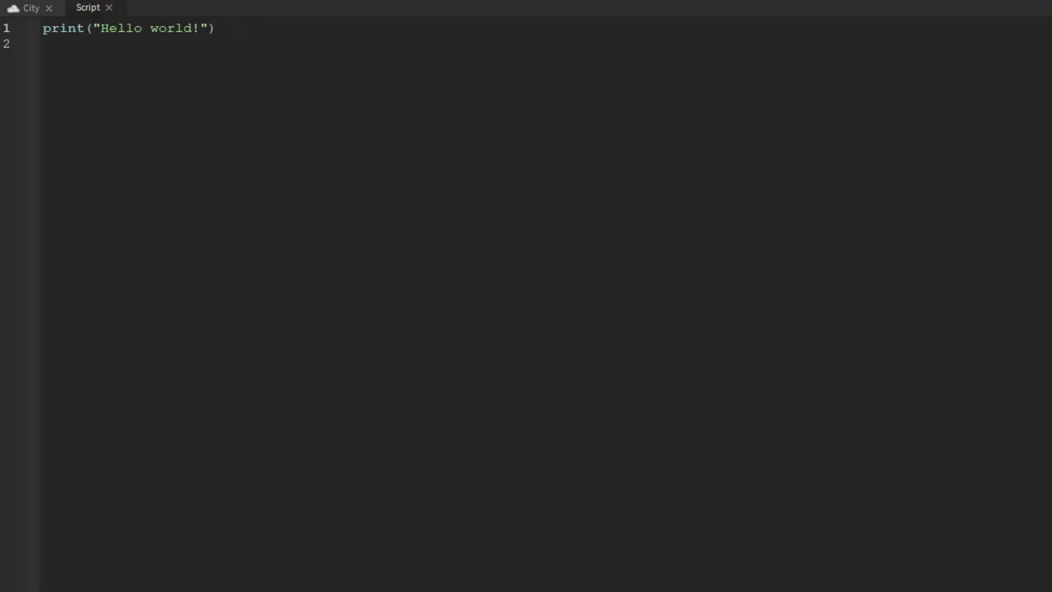
{"action": "key", "text": "ctrl+a"}
{"action": "key", "text": "BackSpace"}
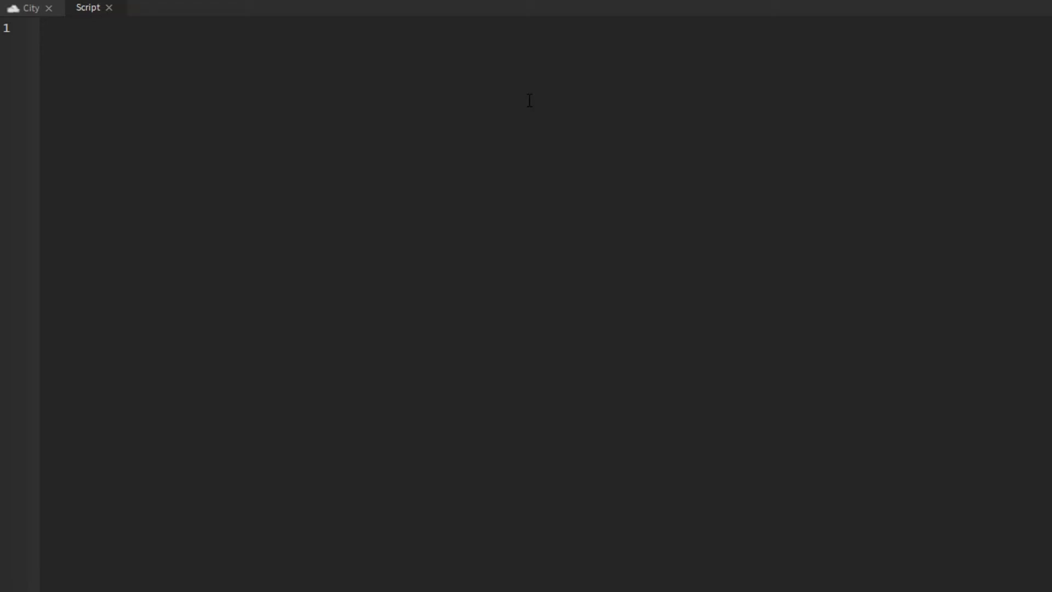
- Declare the local variable myHuman as script.Parent:WaitForChild("Humanoid") on the script's first line
{"action": "type", "text": "local myHuman = "}
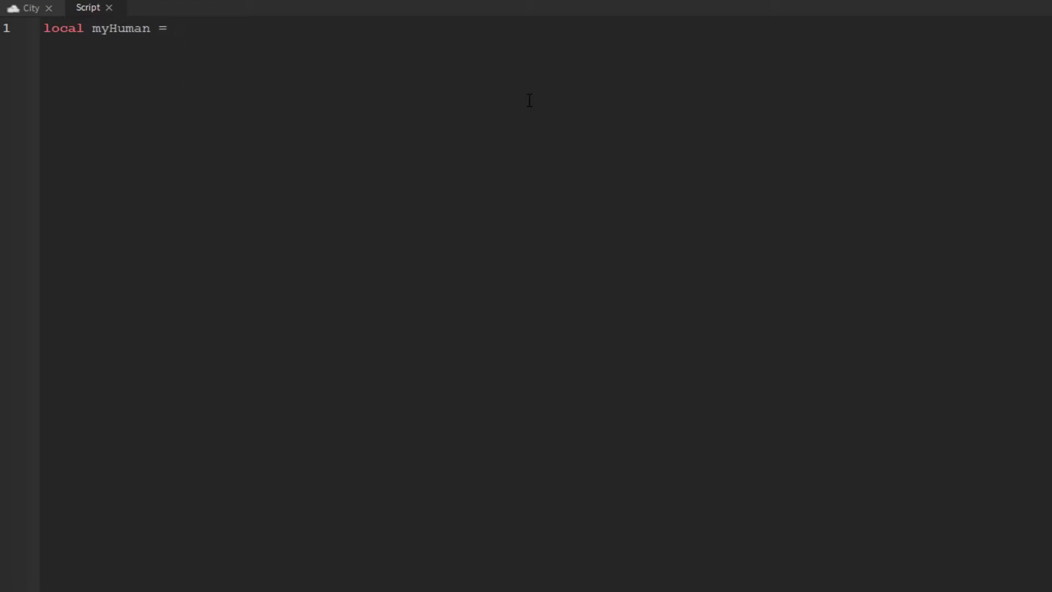
{"action": "type", "text": "script.Pr"}
{"action": "key", "text": "Tab"}
{"action": "type", "text": ":Wa"}
{"action": "key", "text": "Tab"}
{"action": "type", "text": "(\"Hu"}
{"action": "key", "text": "Tab"}
{"action": "key", "text": "Return"}
- Declare the local variable myRoot as script.Parent:WaitForChild("HumanoidRootPart") on line 2
{"action": "type", "text": "local myRoot = "}
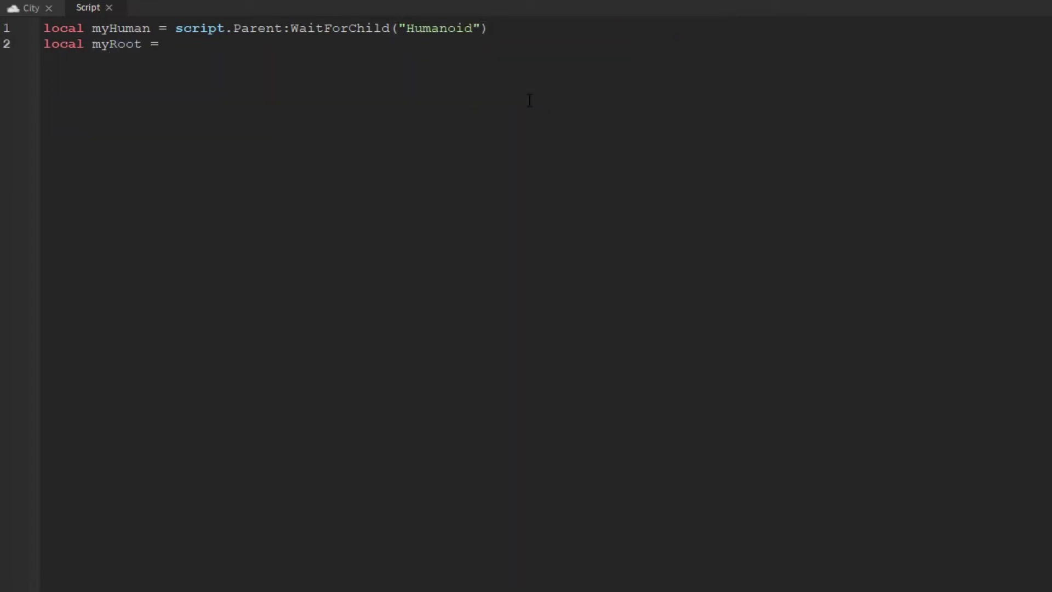
{"action": "type", "text": "script.Parent:L"}
{"action": "key", "text": "BackSpace"}
{"action": "type", "text": "Wait"}
{"action": "key", "text": "Tab"}
{"action": "type", "text": "(\""}
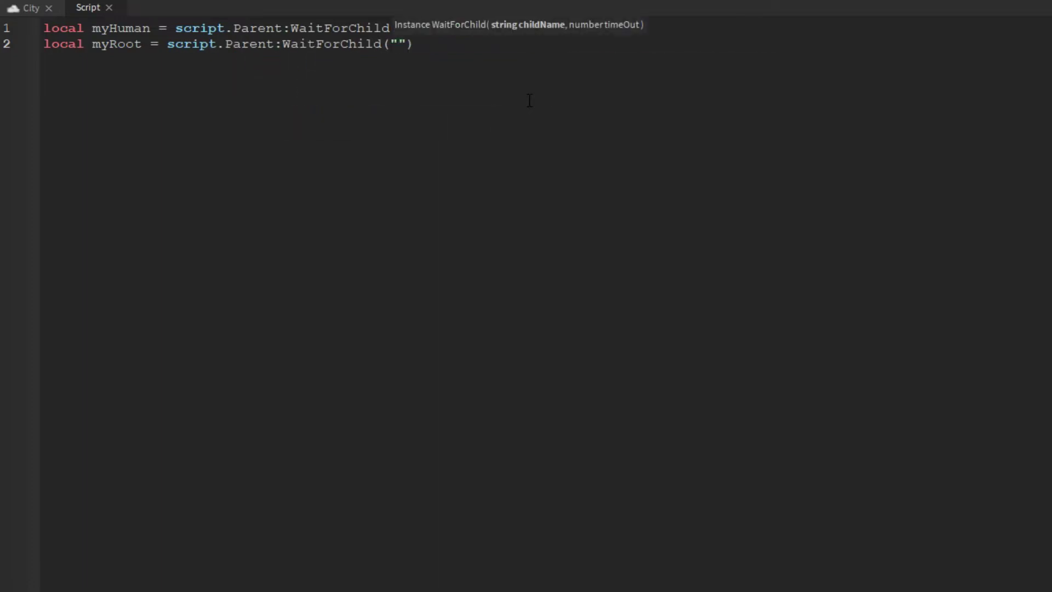
{"action": "type", "text": "Hu"}
{"action": "key", "text": "Down"}
{"action": "key", "text": "Tab"}
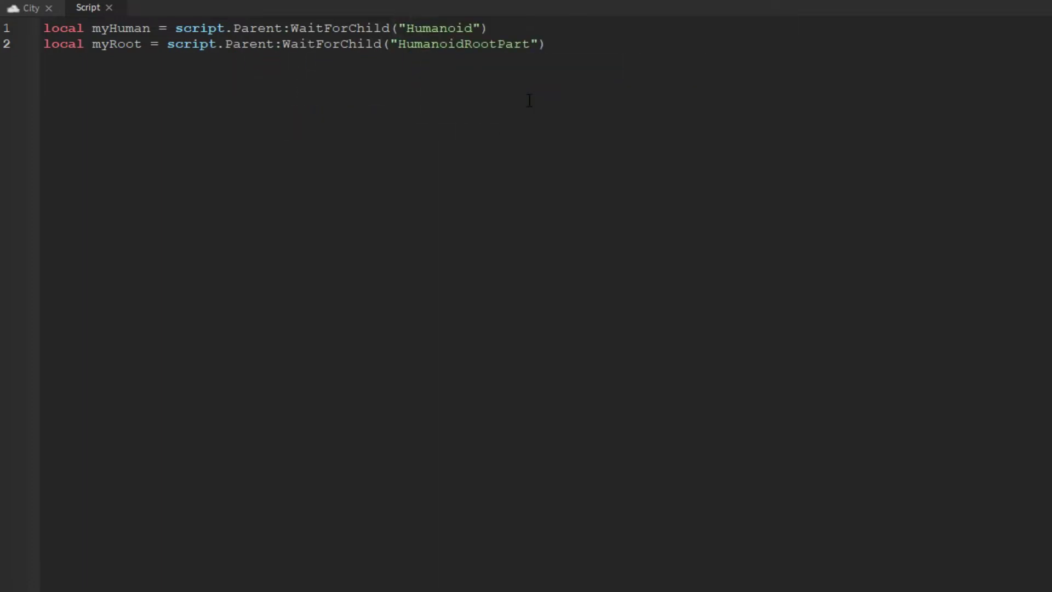
- Declare the local variable head as script.Parent:WaitForChild("Head") on line 3 and add a blank line below it
{"action": "type", "text": "local head = script.Parent:WaitF"}
{"action": "key", "text": "Tab"}
{"action": "type", "text": "\"Head"}
{"action": "key", "text": "Right"}
{"action": "key", "text": "Right"}
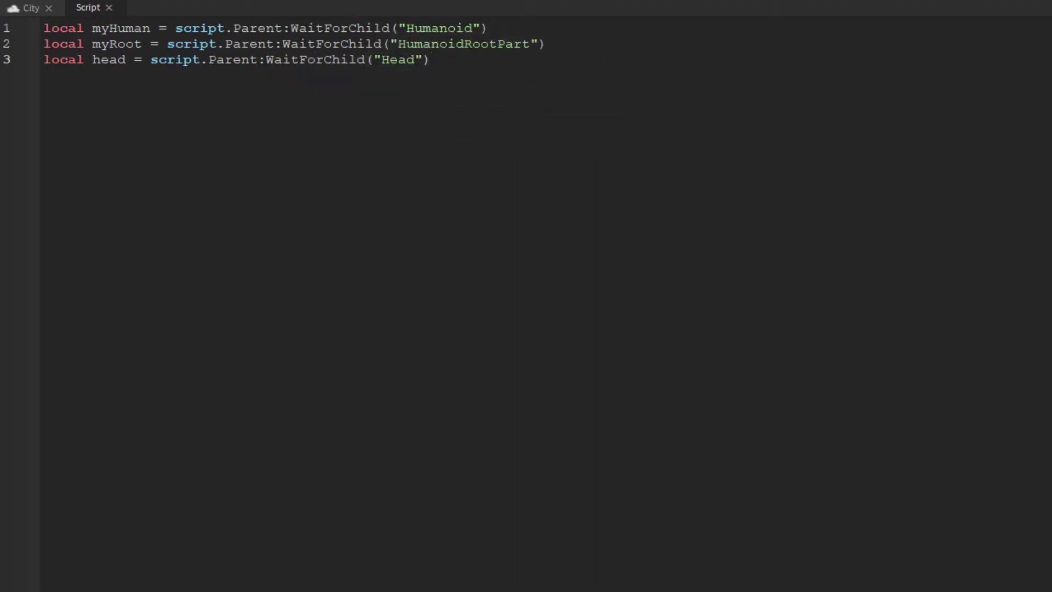
{"action": "double_click", "coordinate": [313, 61]}
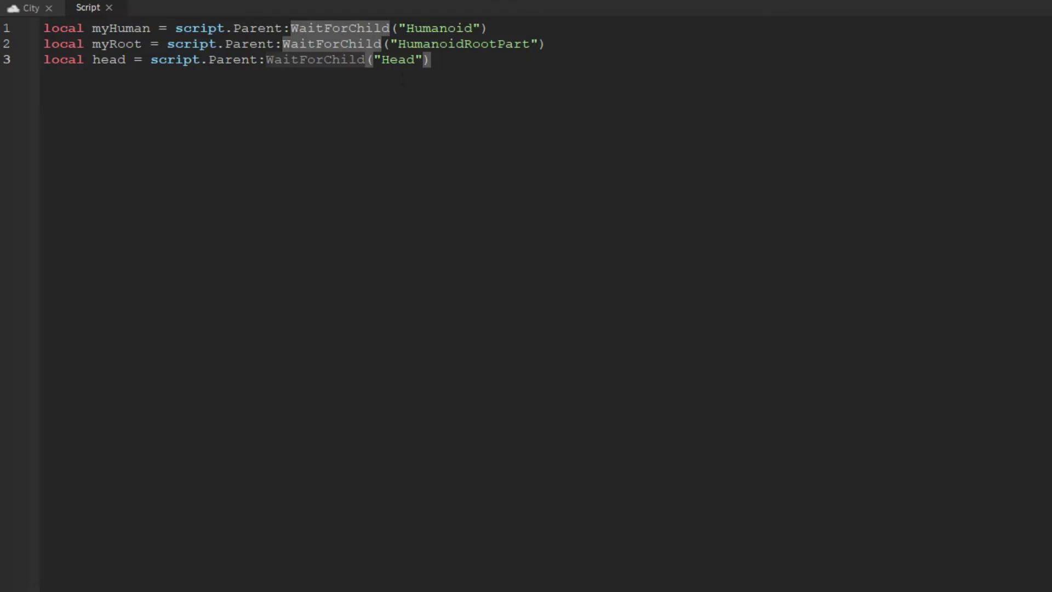
{"action": "left_click", "coordinate": [508, 61]}
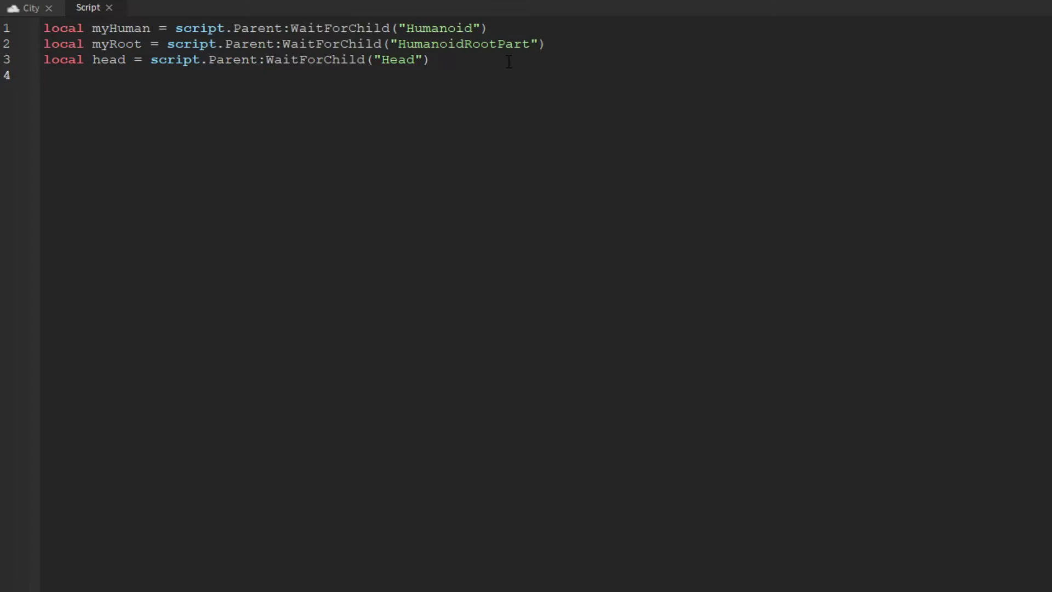
- Declare the local variable face as head:WaitForChild("face") and begin the upperTorso declaration from script on the following line
{"action": "type", "text": "local"}
{"action": "type", "text": "face = head:WaitF"}
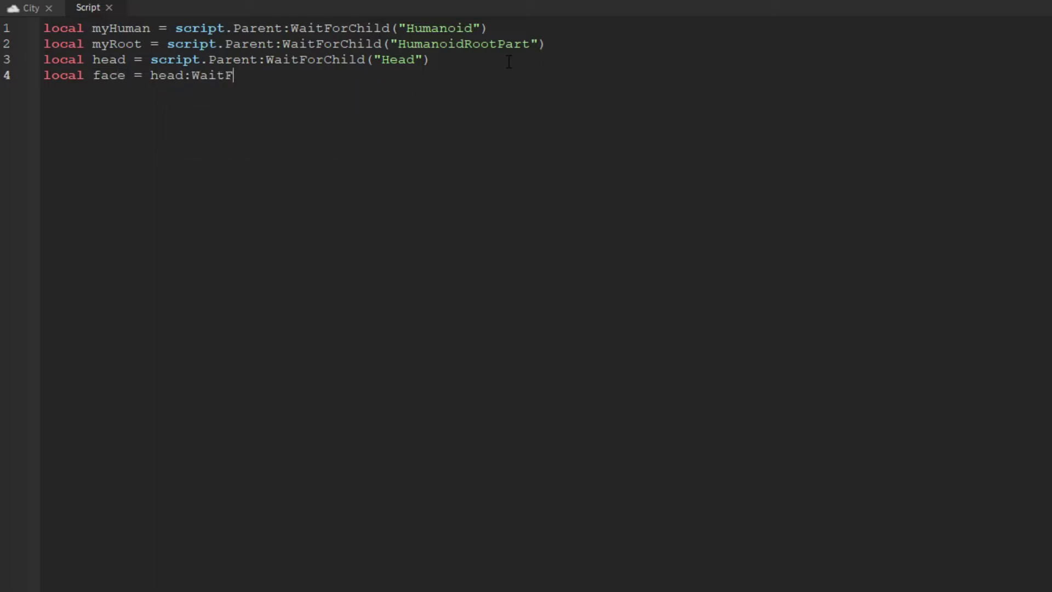
{"action": "type", "text": "orChild(\"face\") "}
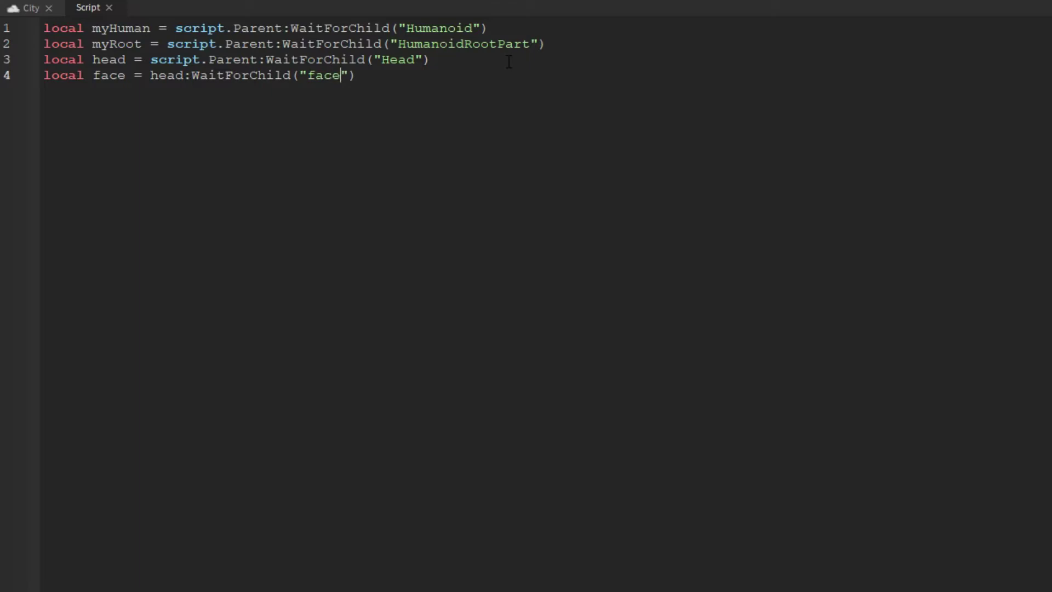
{"action": "type", "text": "local upperTorso = script.p"}
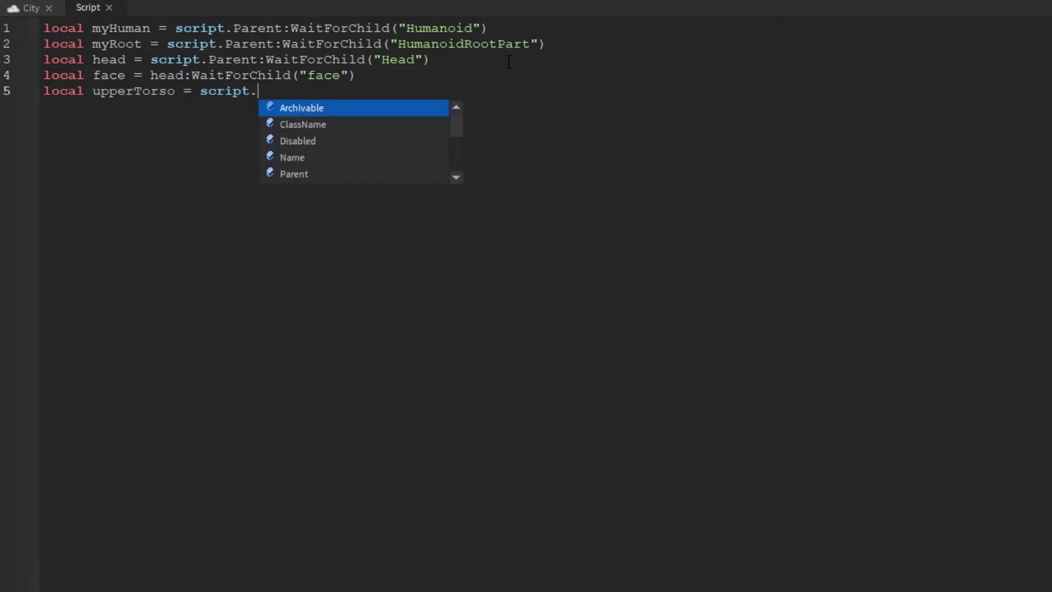